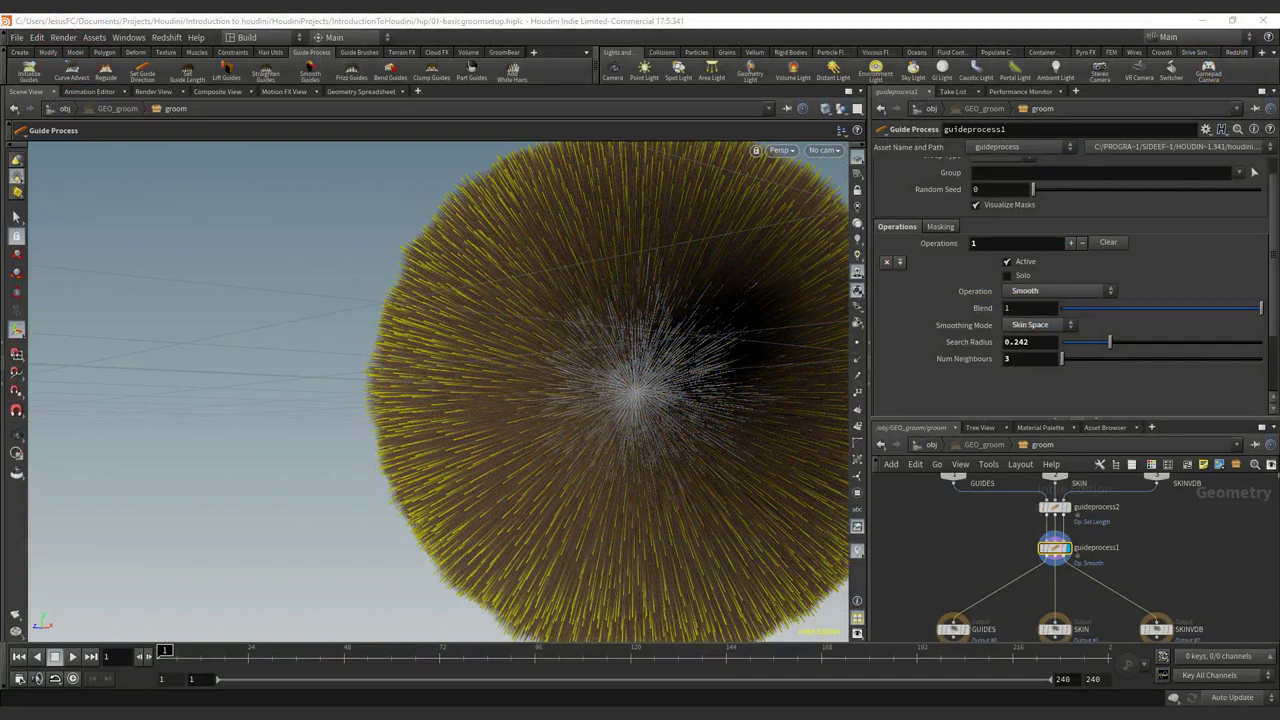
Delete the guideprocess2 Set Length node from GEO_groom's groom network, keeping the Smooth guide process node.
left_click(931, 448)
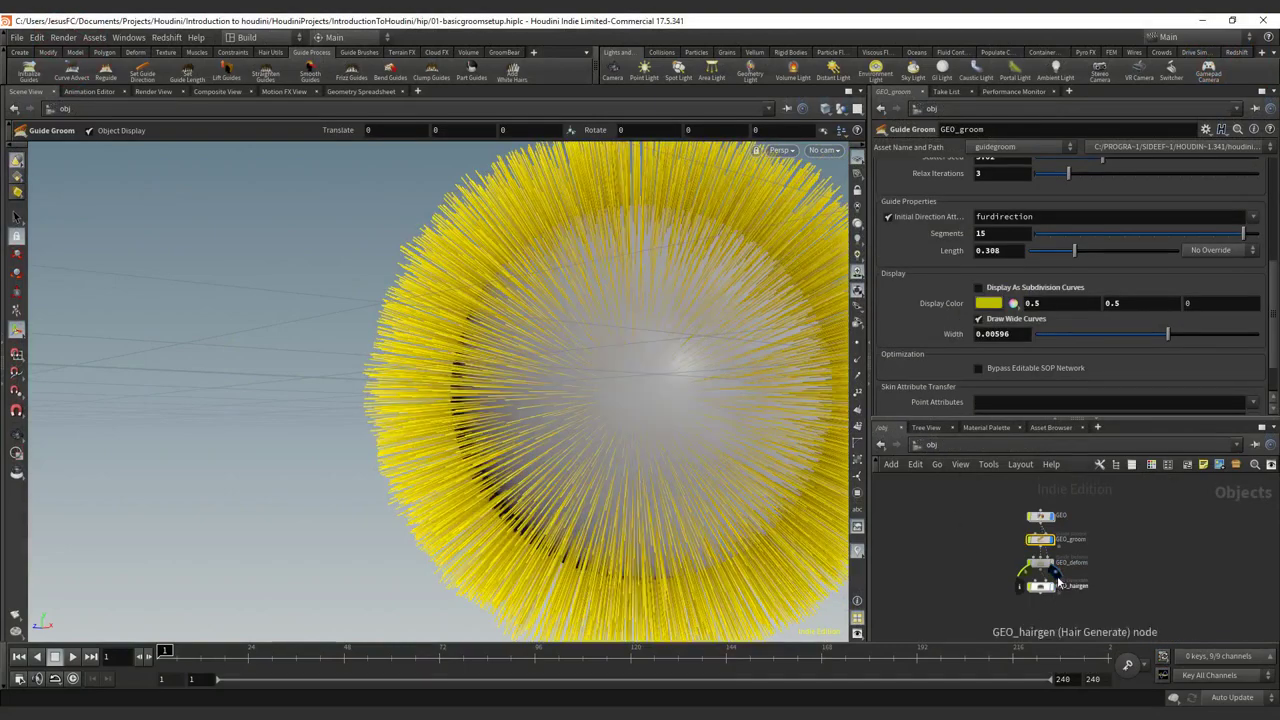
double_click(1040, 543)
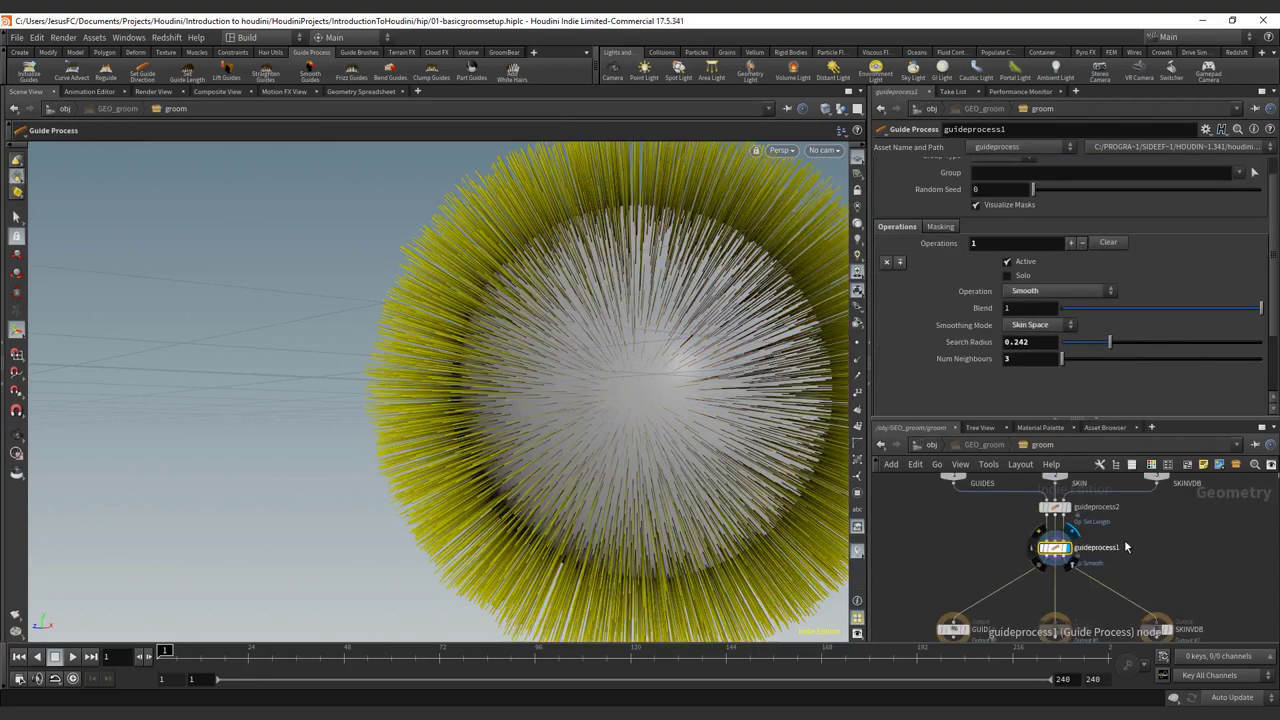
left_click(1020, 292)
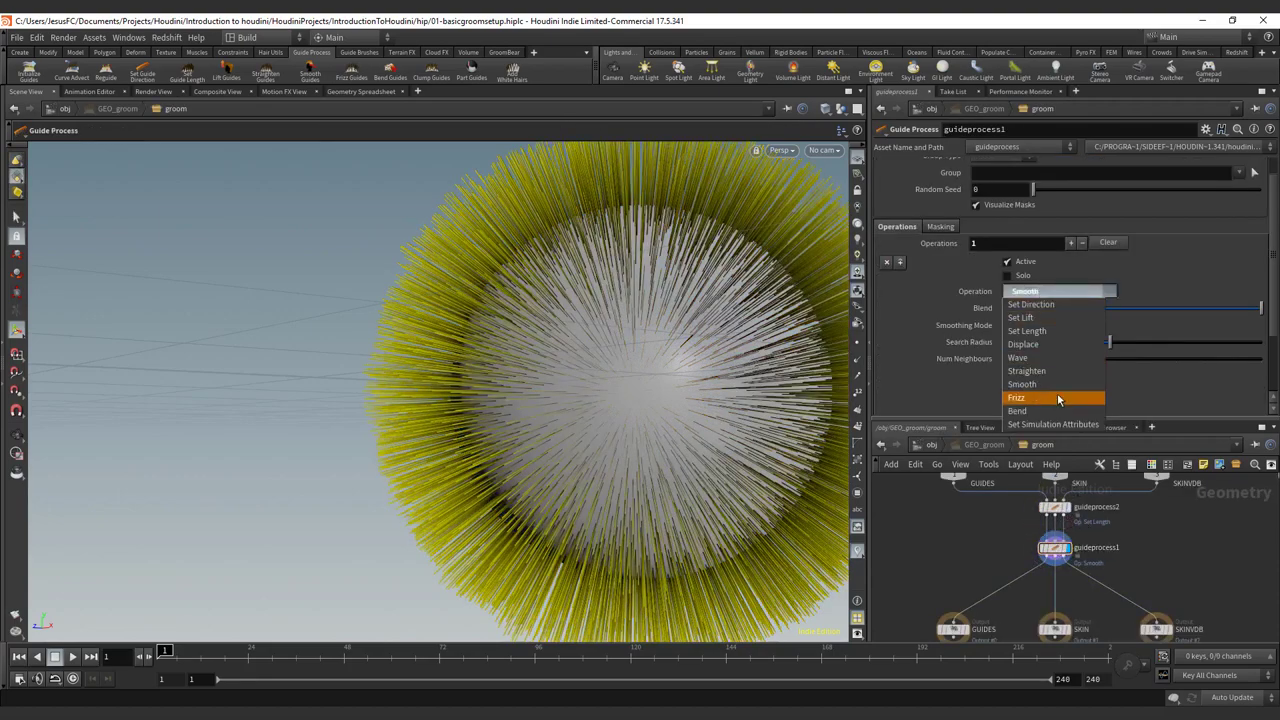
key("Escape")
left_click(1058, 509)
key("Delete")
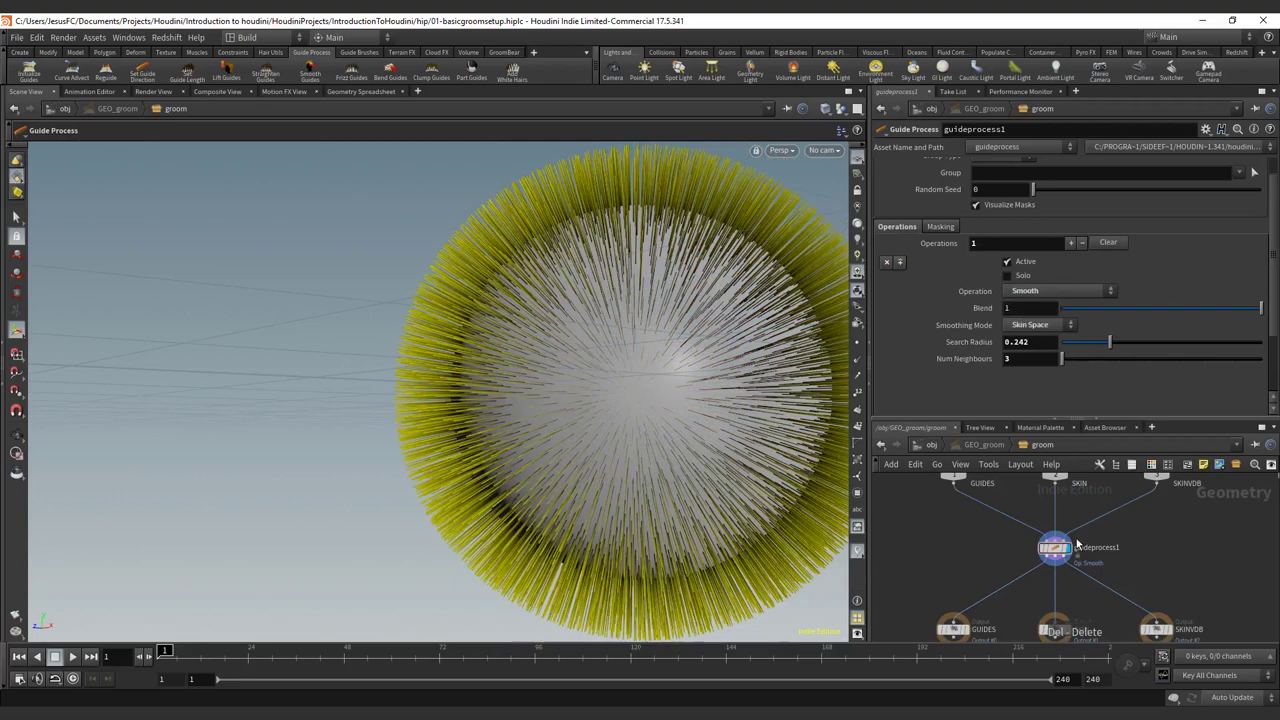
Change the guideprocess1 operation to Frizz and set its Frequency and Amplitude to 0.
left_click(1035, 293)
left_click(1046, 388)
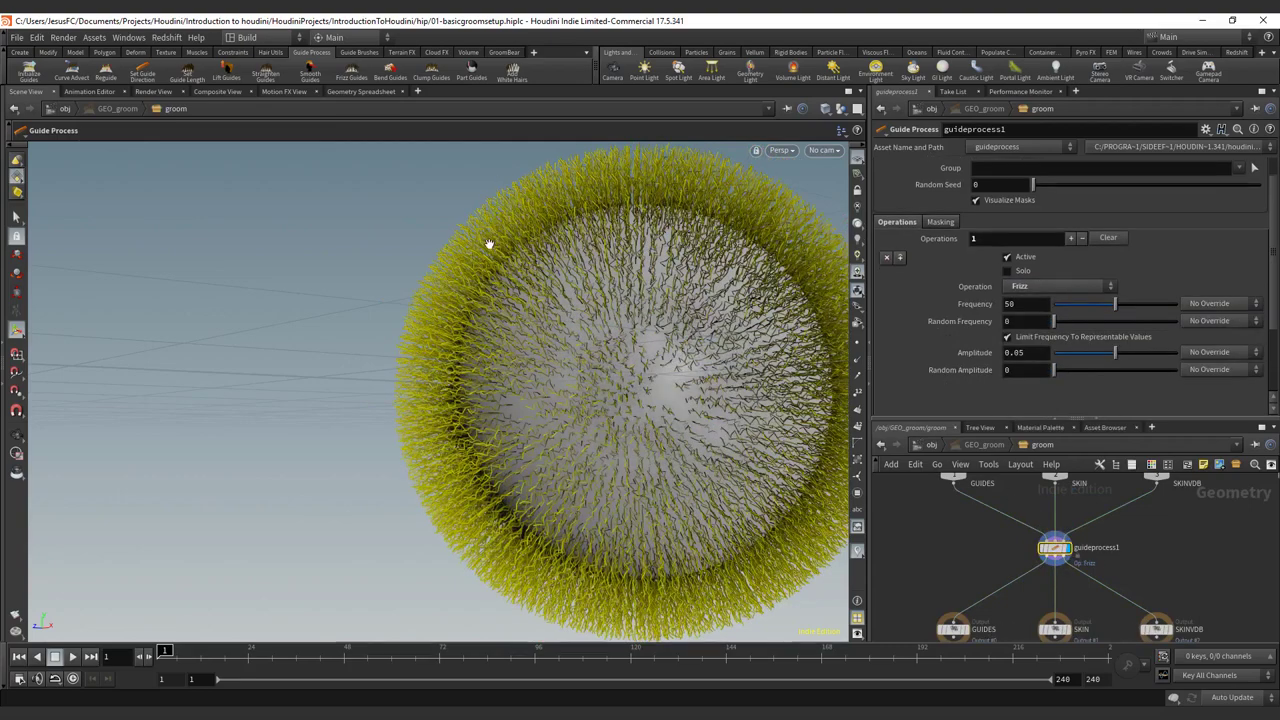
left_click_drag(489, 244, 352, 296)
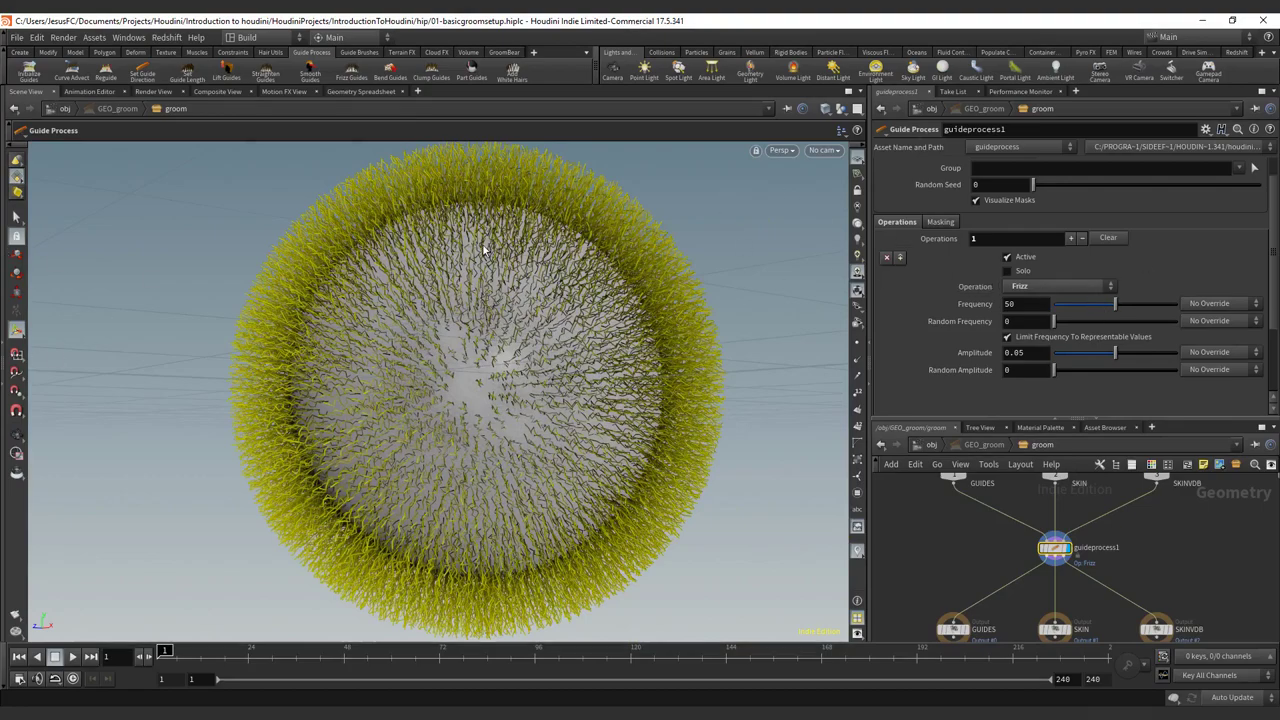
right_click_drag(589, 250, 553, 273, "alt")
left_click_drag(600, 292, 594, 323, "alt")
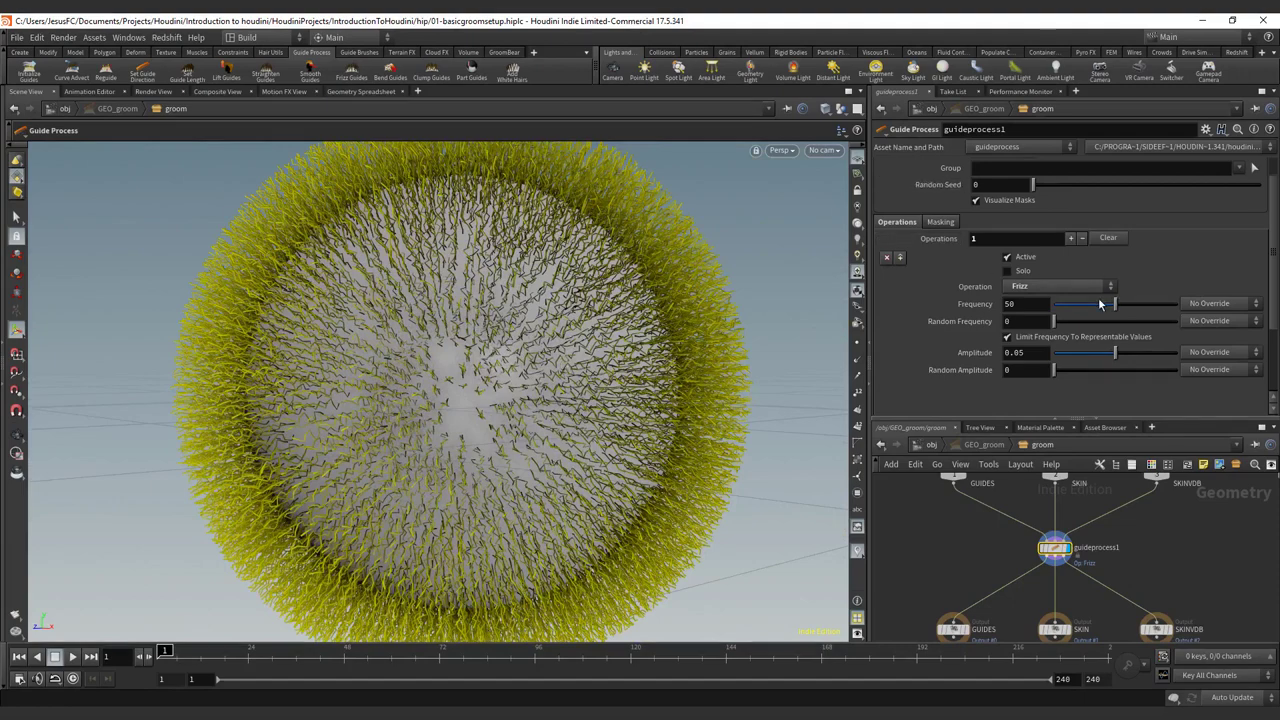
left_click_drag(1100, 304, 966, 405)
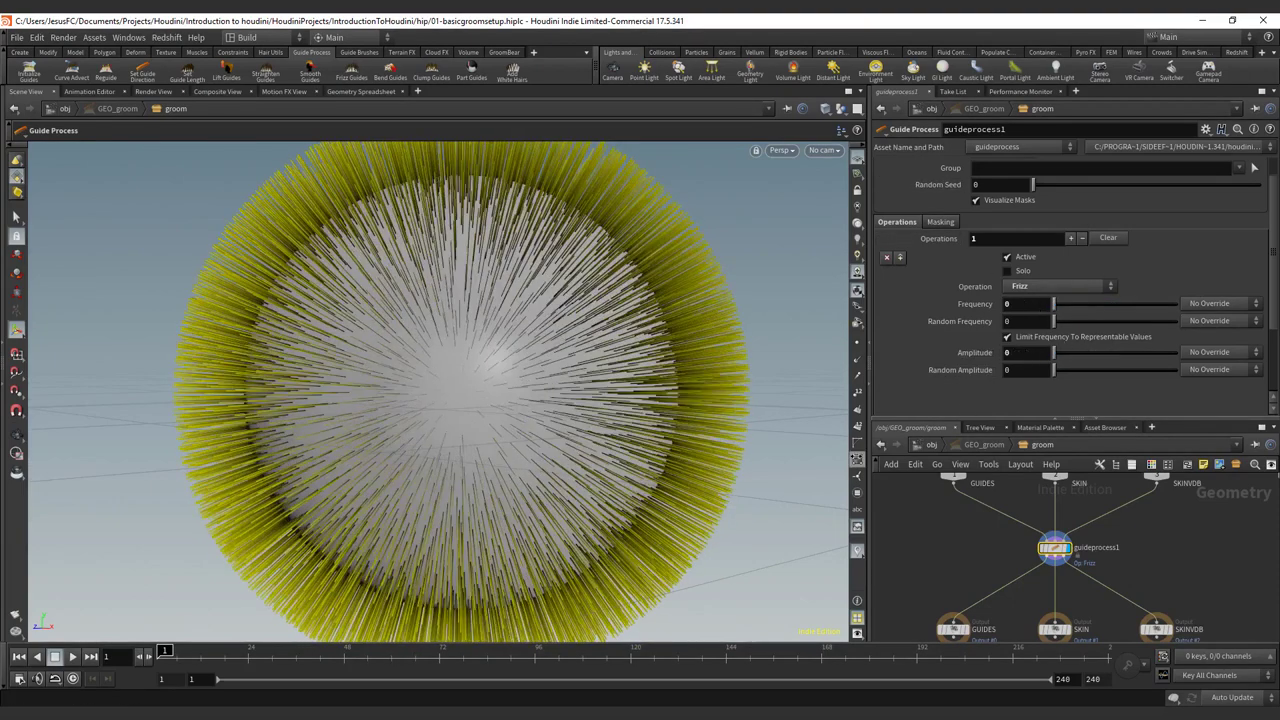
Annotate the screen with a freehand wave and lines marking its height and peaks, then discard the annotation.
key("ctrl+Print")
left_click(537, 36)
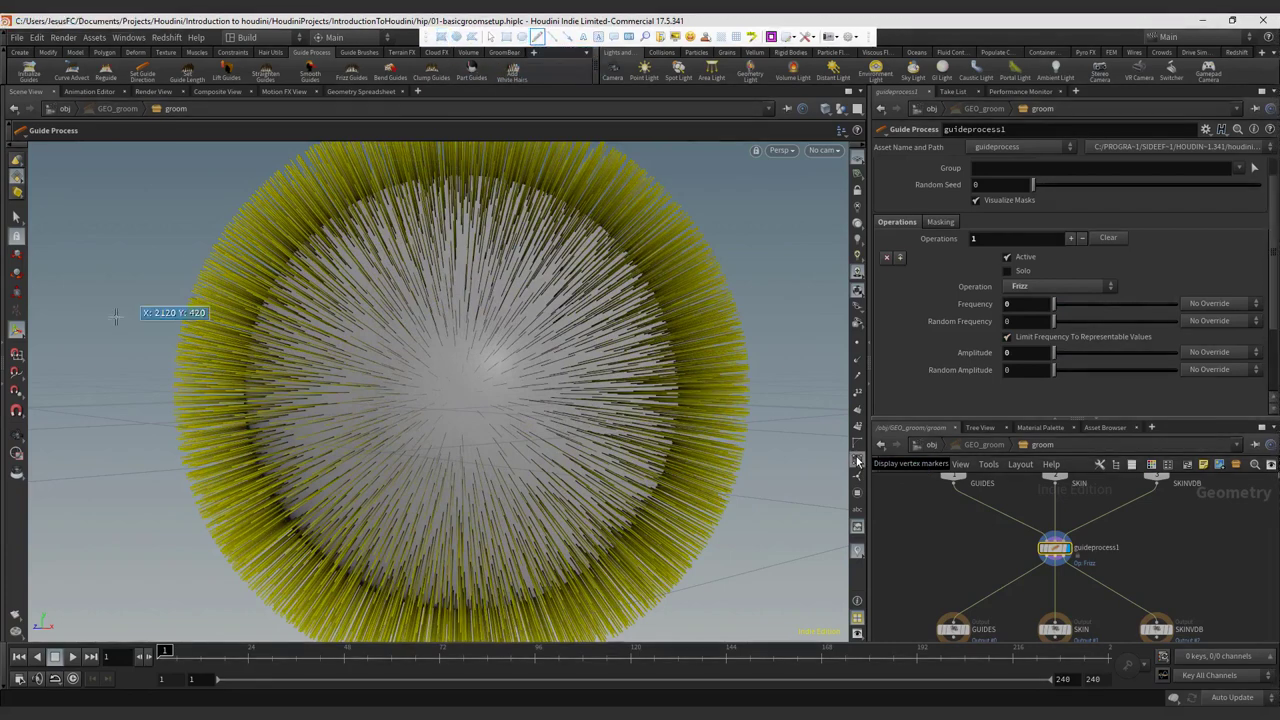
mouse_move(142, 400)
left_mouse_down()
mouse_move(159, 287)
mouse_move(330, 425)
mouse_move(440, 412)
mouse_move(597, 297)
mouse_move(760, 228)
mouse_move(852, 348)
mouse_move(1046, 232)
mouse_move(1056, 378)
mouse_move(1149, 280)
mouse_move(1272, 360)
mouse_move(1257, 537)
left_mouse_up()
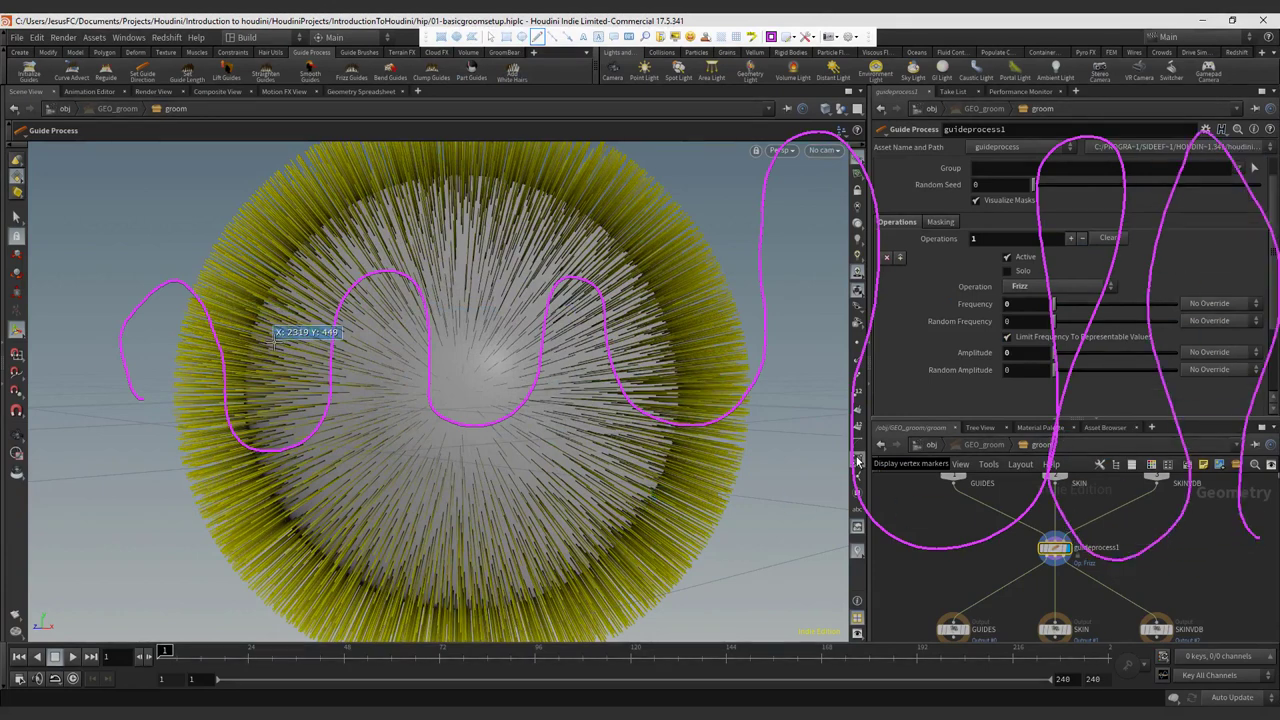
left_click_drag(100, 278, 265, 278)
left_click_drag(93, 404, 280, 404)
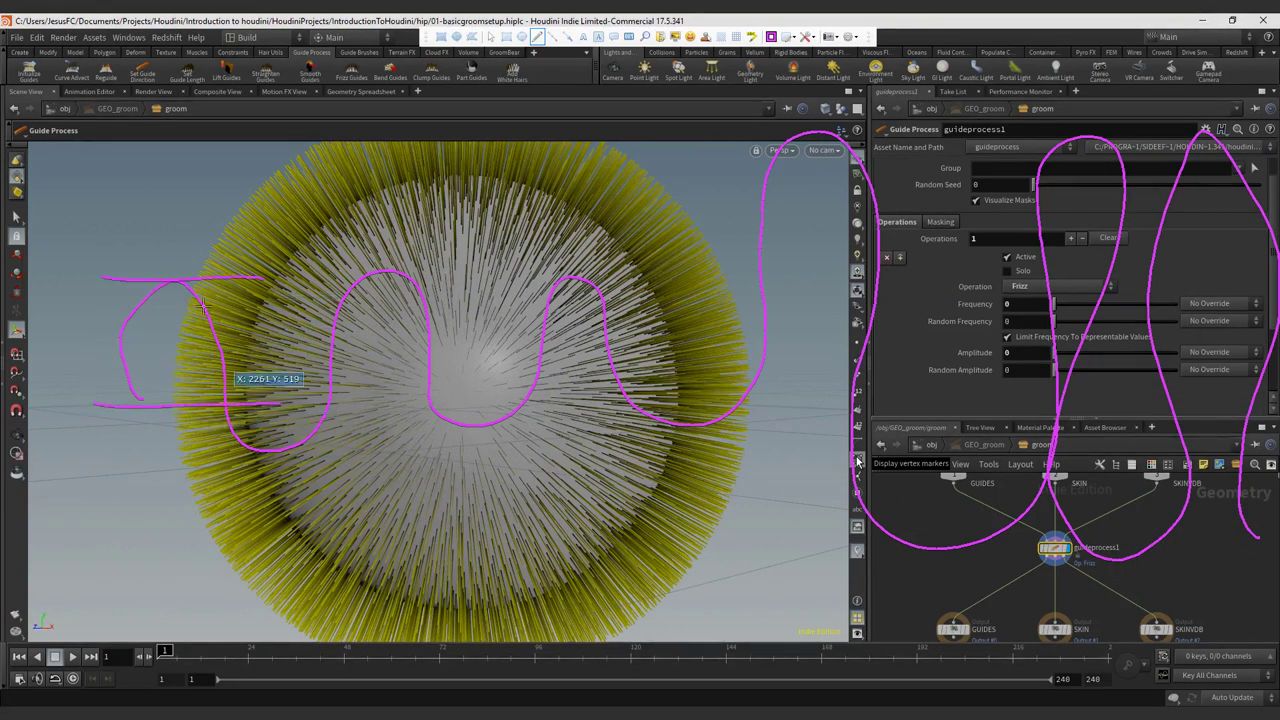
left_click_drag(365, 205, 380, 462)
left_click_drag(578, 205, 595, 490)
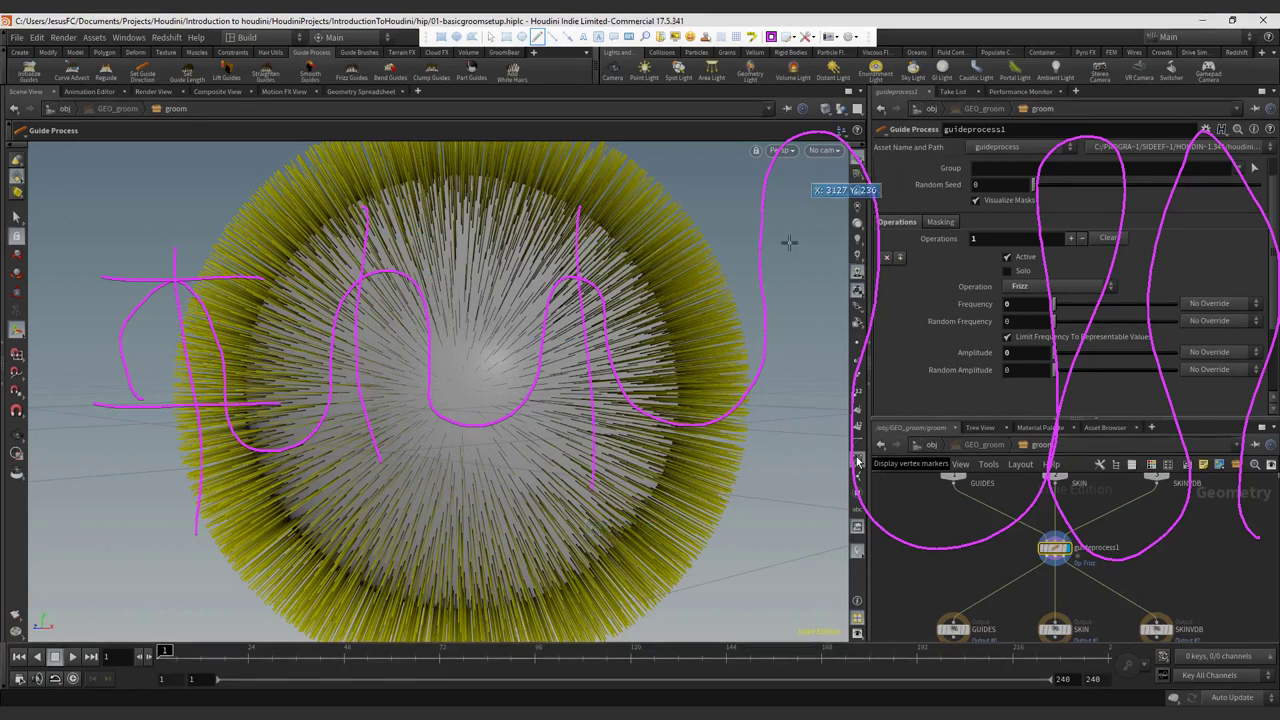
left_click_drag(798, 82, 806, 140)
left_click_drag(1070, 105, 1073, 228)
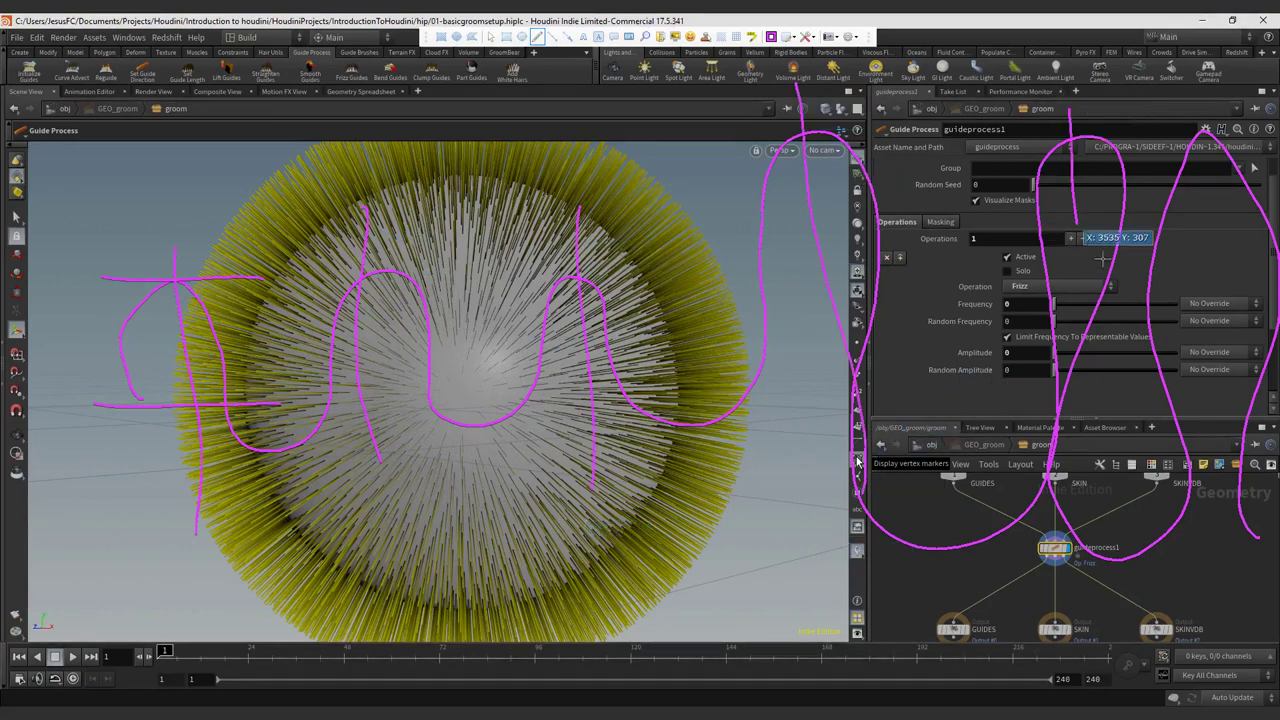
left_click_drag(1218, 68, 1220, 222)
key("Escape")
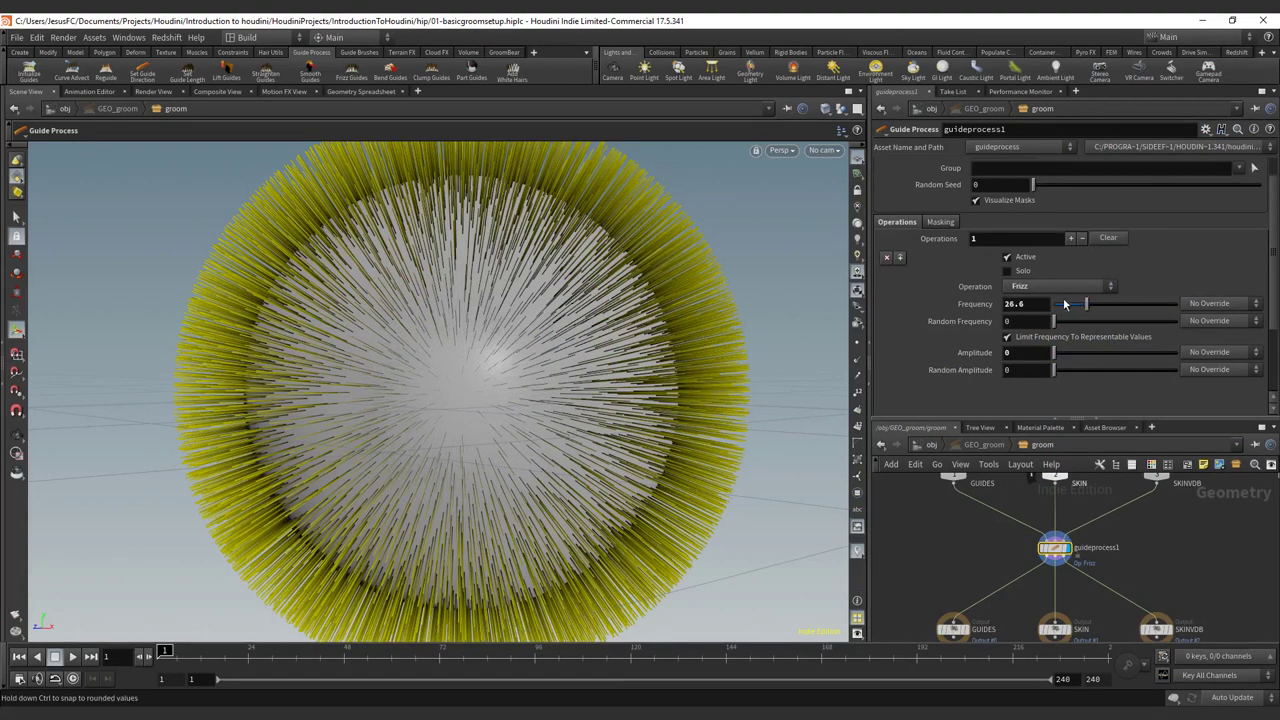
Set the Frizz Frequency to 3.8 and the Amplitude to 0.0391, and inspect the guides on the sphere.
left_click_drag(1058, 357, 1101, 355)
right_click_drag(397, 311, 603, 291, "alt")
left_click_drag(578, 313, 490, 358, "alt")
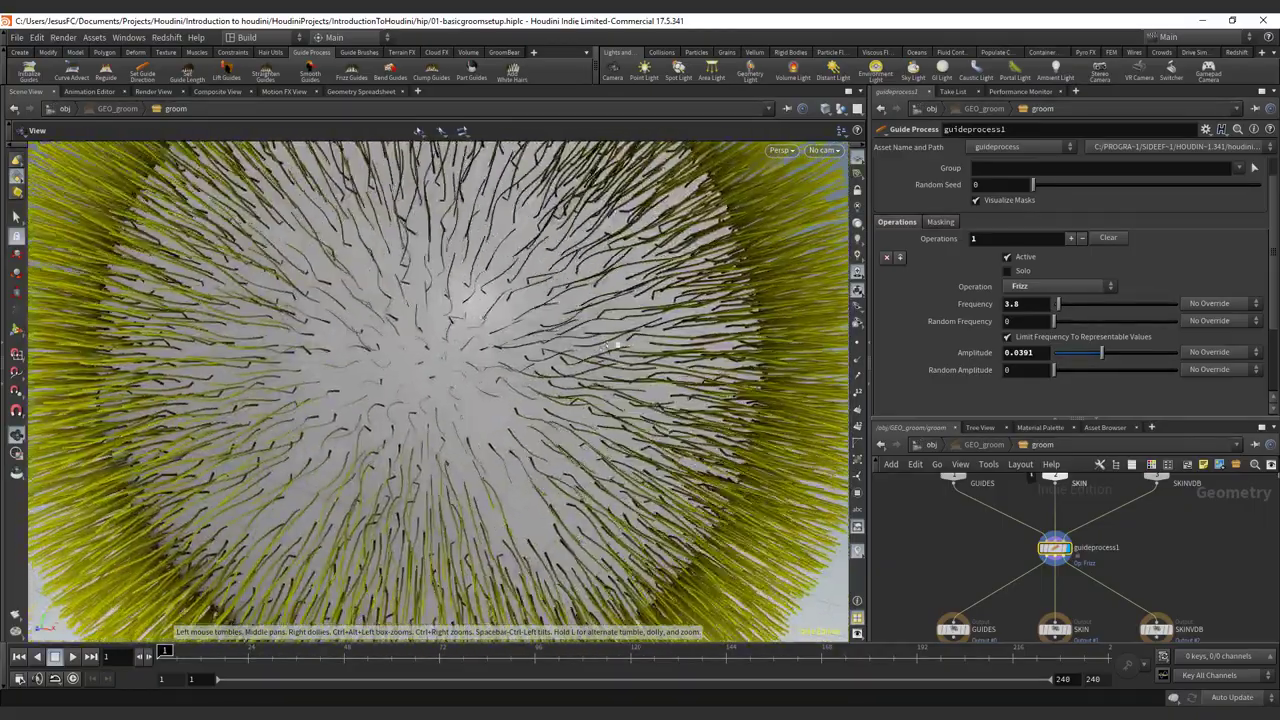
key("Return")
left_click_drag(469, 314, 424, 346, "alt")
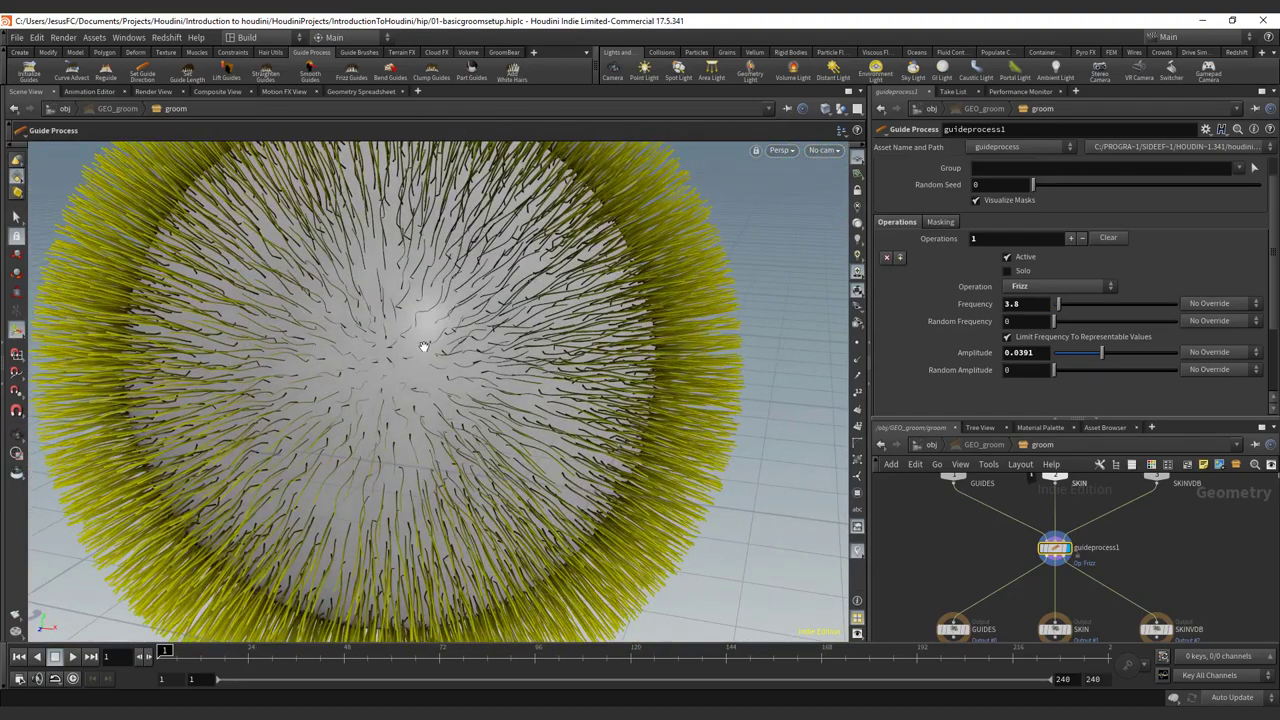
Annotate the viewport with two sets of axis arrows and jagged noise strokes along one set, then discard the annotation.
key("ctrl+Print")
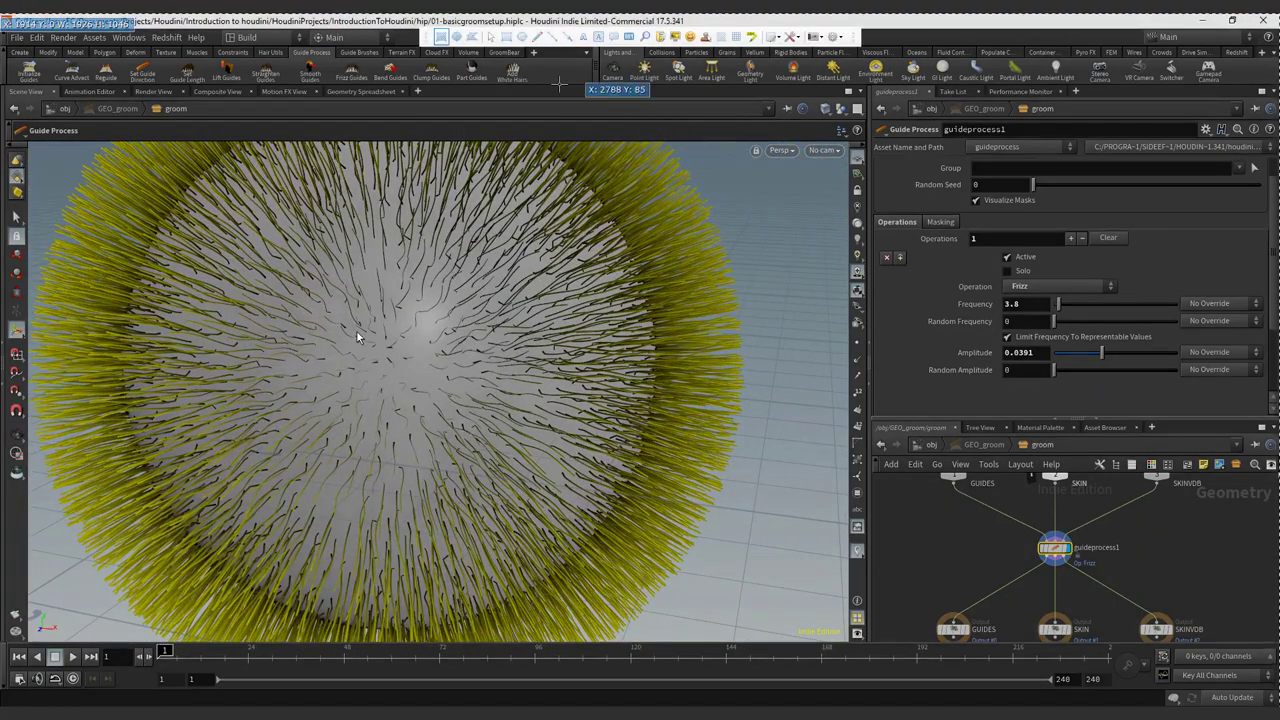
left_click(537, 36)
left_click_drag(291, 462, 291, 369)
left_click_drag(296, 459, 370, 463)
left_click_drag(370, 453, 385, 476)
mouse_move(274, 366)
left_mouse_down()
mouse_move(289, 347)
mouse_move(297, 362)
left_mouse_up()
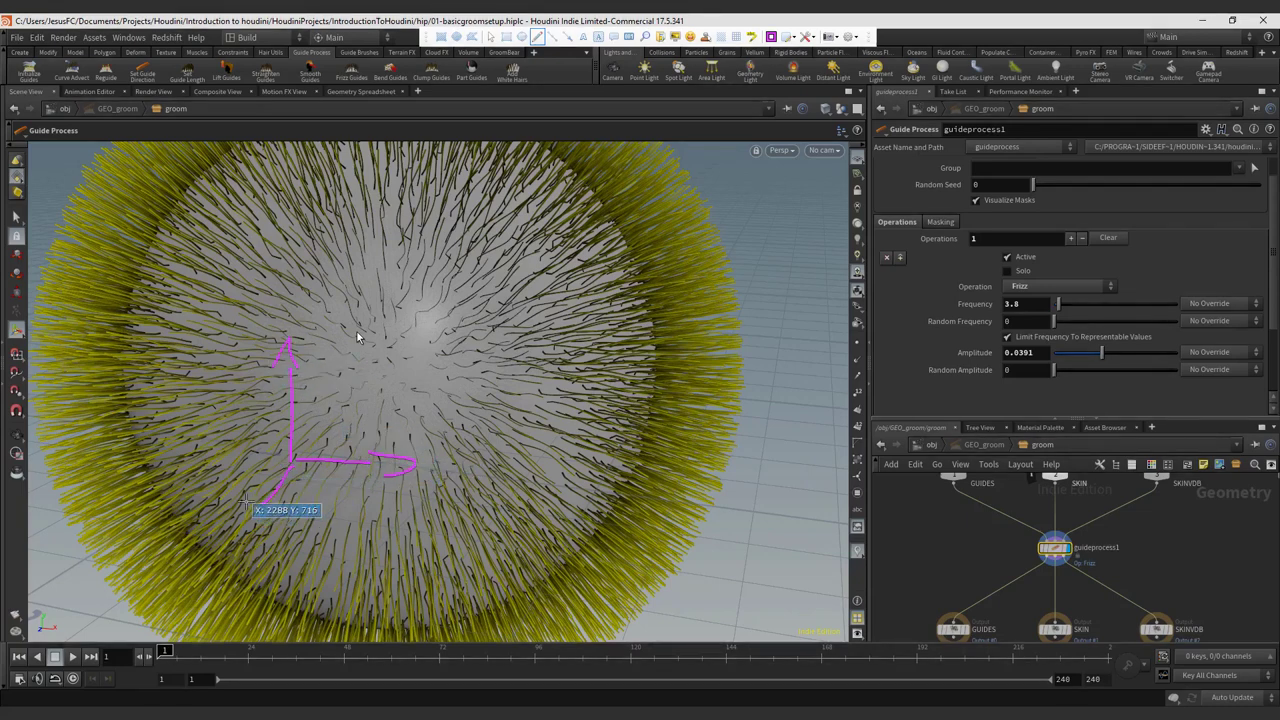
left_click_drag(245, 497, 262, 528)
mouse_move(565, 345)
left_mouse_down()
mouse_move(640, 478)
mouse_move(684, 487)
mouse_move(587, 347)
left_mouse_up()
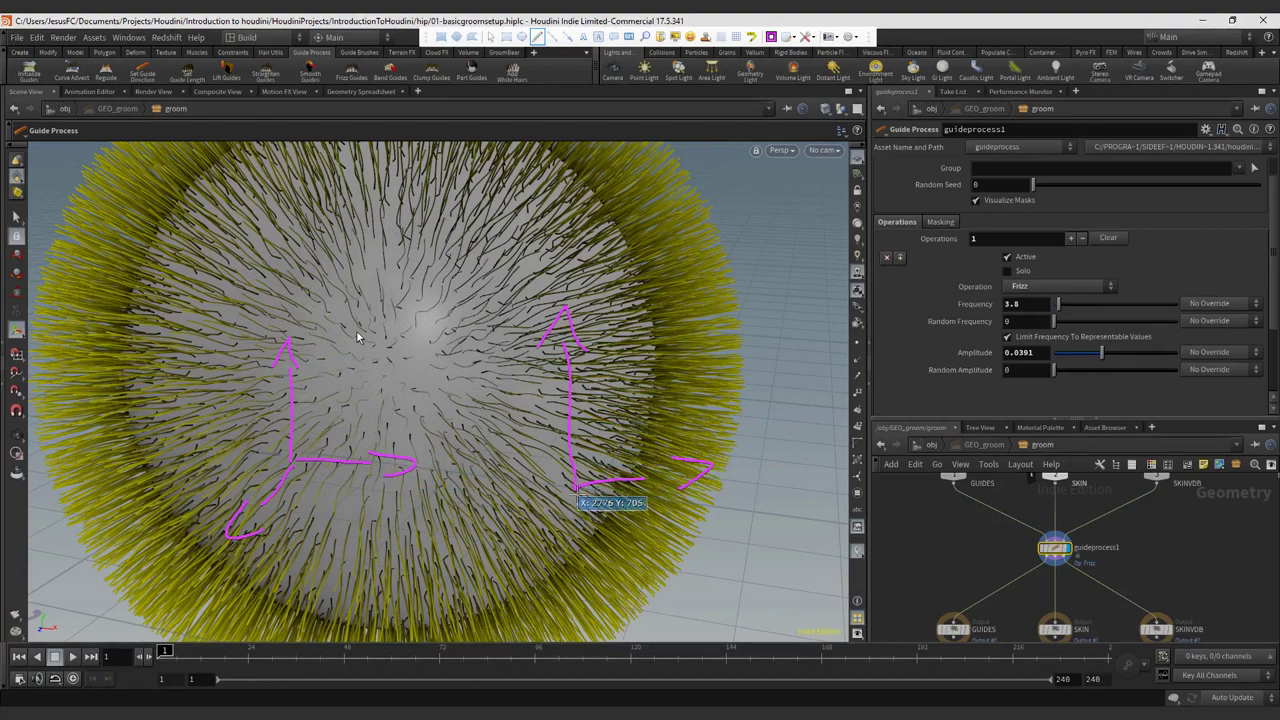
mouse_move(575, 486)
left_mouse_down()
mouse_move(566, 418)
mouse_move(581, 404)
mouse_move(581, 490)
mouse_move(639, 463)
mouse_move(573, 472)
mouse_move(606, 354)
left_mouse_up()
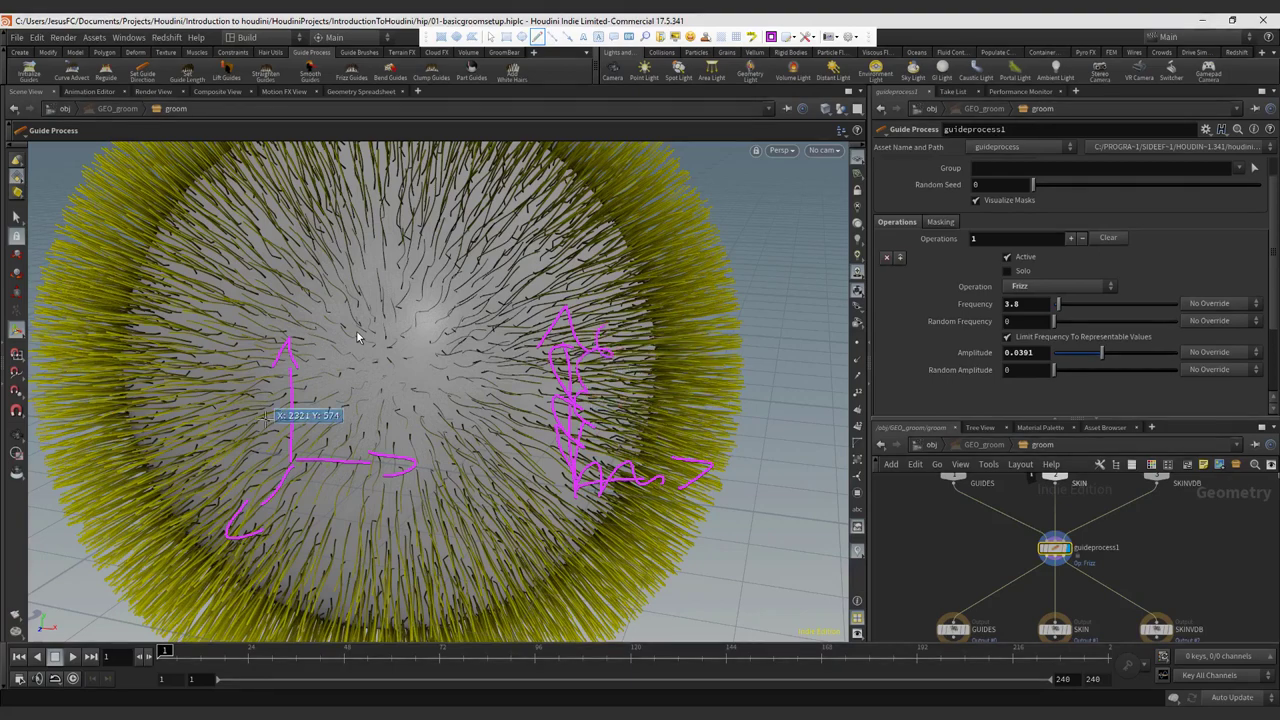
mouse_move(294, 458)
left_mouse_down()
mouse_move(410, 322)
mouse_move(200, 418)
mouse_move(275, 490)
mouse_move(255, 452)
left_mouse_up()
key("Escape")
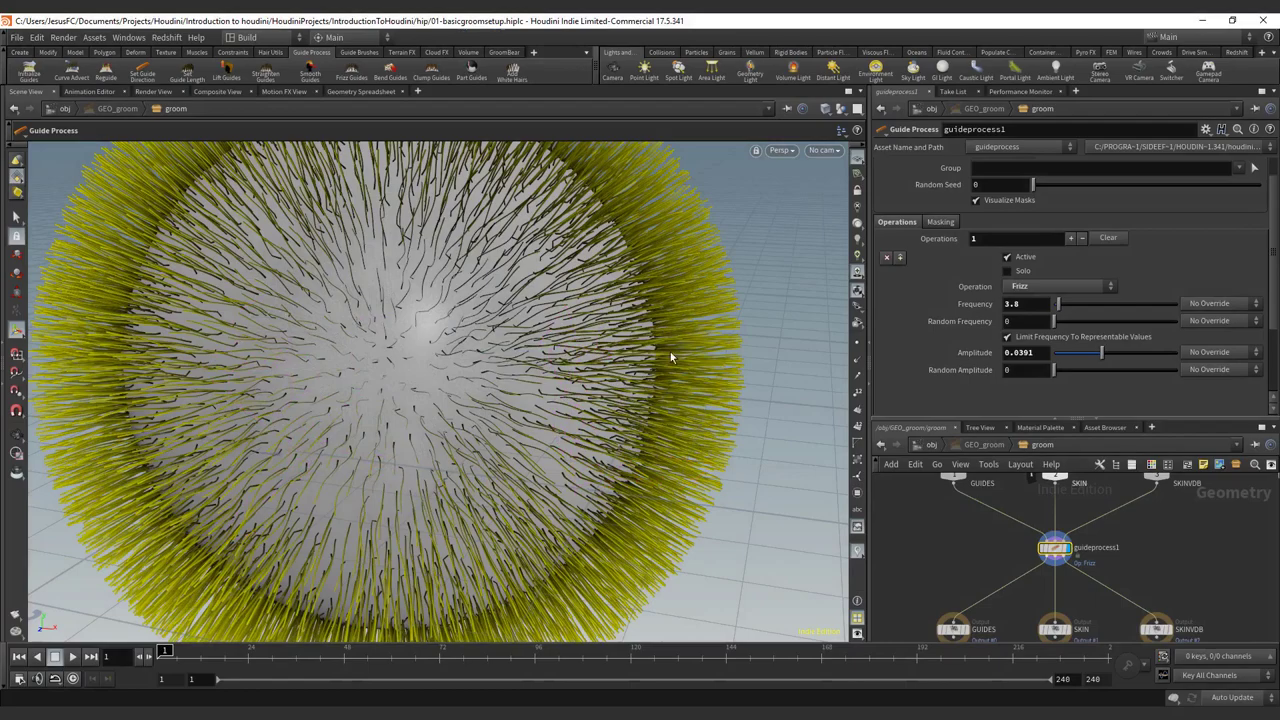
Set the Frizz Frequency of guideprocess1 to 25.
mouse_move(484, 334)
left_mouse_down("alt")
mouse_move(494, 363)
mouse_move(449, 381)
mouse_move(486, 391)
mouse_move(771, 365)
left_mouse_up("alt")
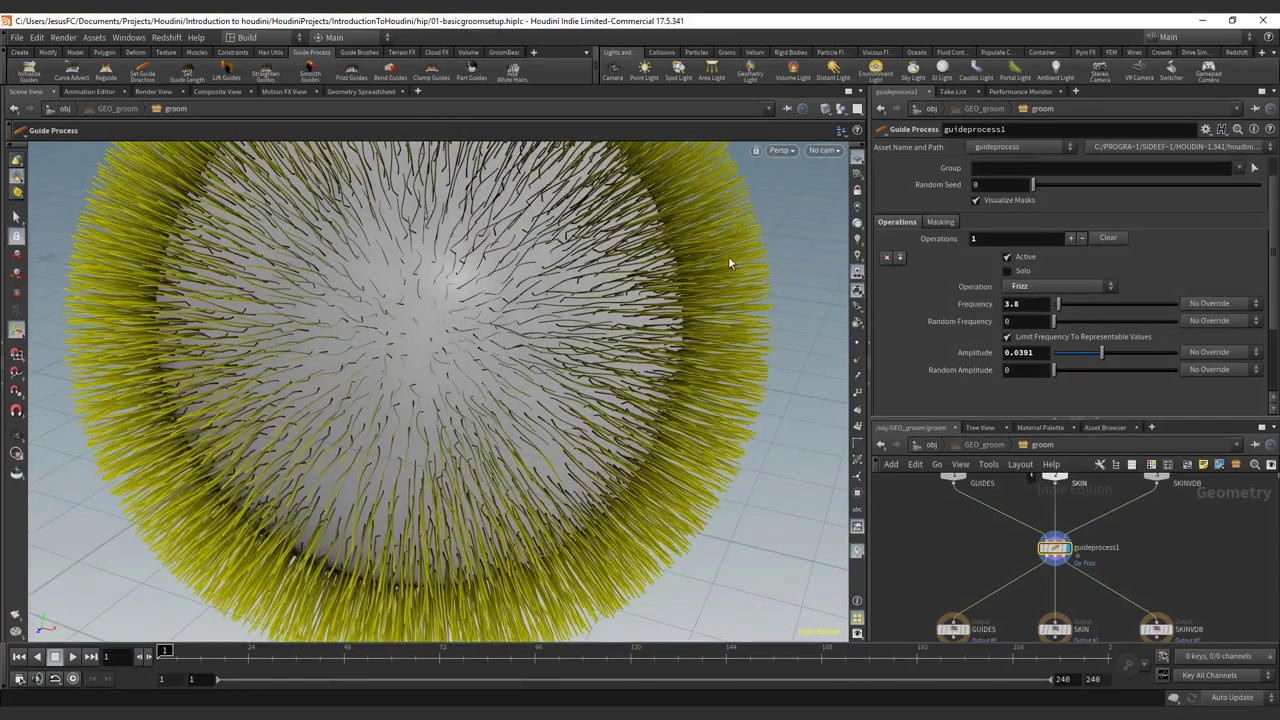
middle_click_drag(478, 297, 491, 345, "alt")
mouse_move(1063, 308)
left_mouse_down()
mouse_move(1076, 307)
mouse_move(1046, 308)
mouse_move(1083, 307)
left_mouse_up()
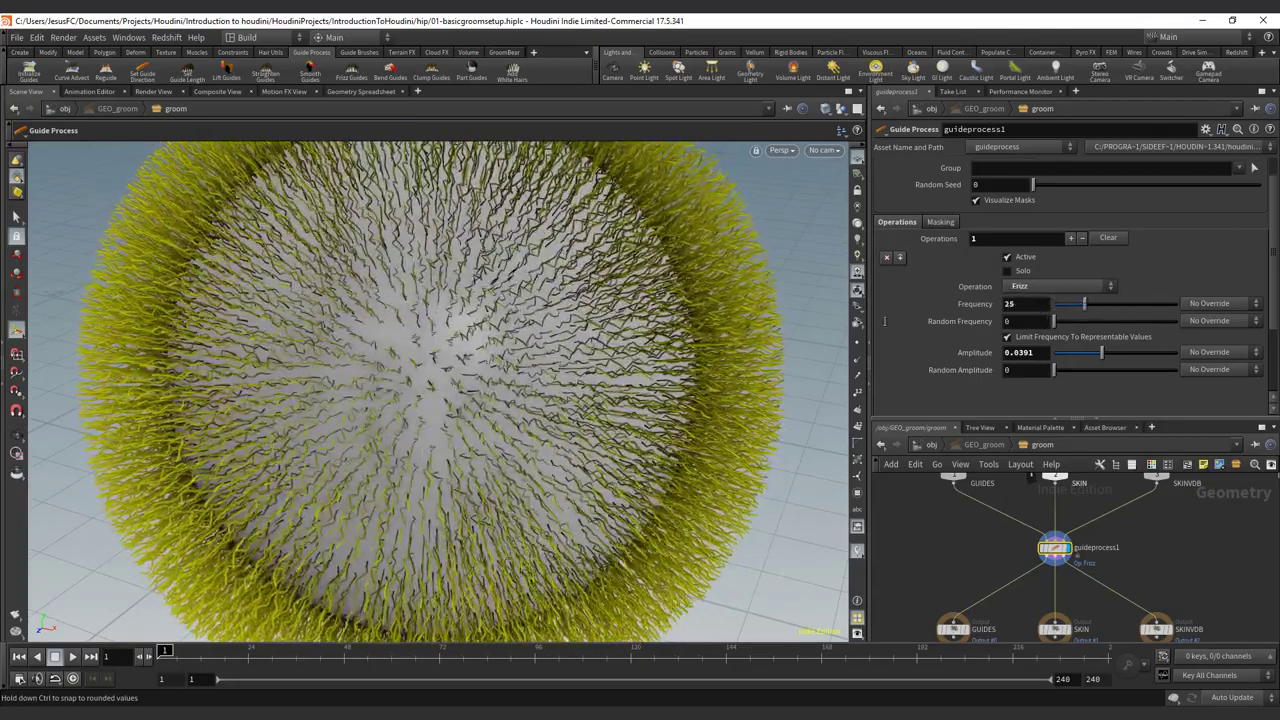
Raise the Frizz Amplitude to 0.087 and turn off limiting the frequency to representable values.
left_click_drag(497, 434, 397, 363, "alt")
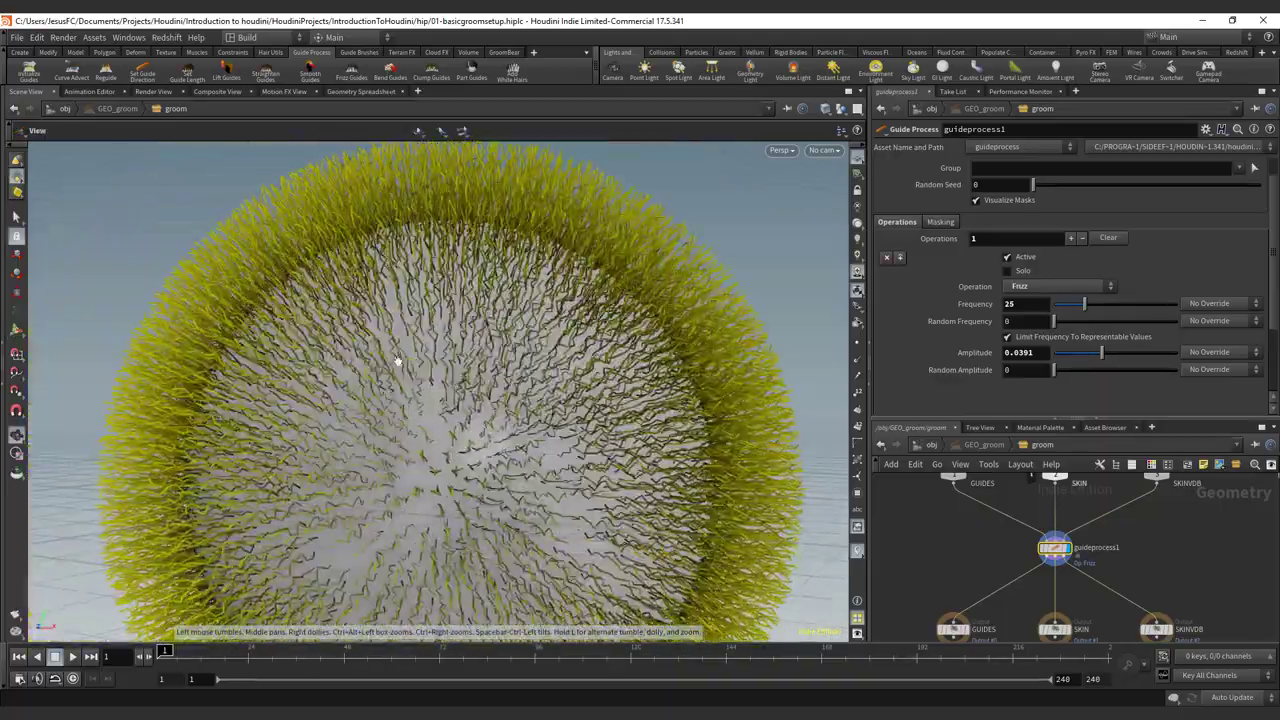
right_click_drag(397, 363, 509, 346, "alt")
mouse_move(509, 346)
left_mouse_down()
mouse_move(502, 278)
mouse_move(514, 340)
left_mouse_up()
mouse_move(1102, 352)
left_mouse_down()
mouse_move(1204, 355)
mouse_move(1122, 353)
left_mouse_up()
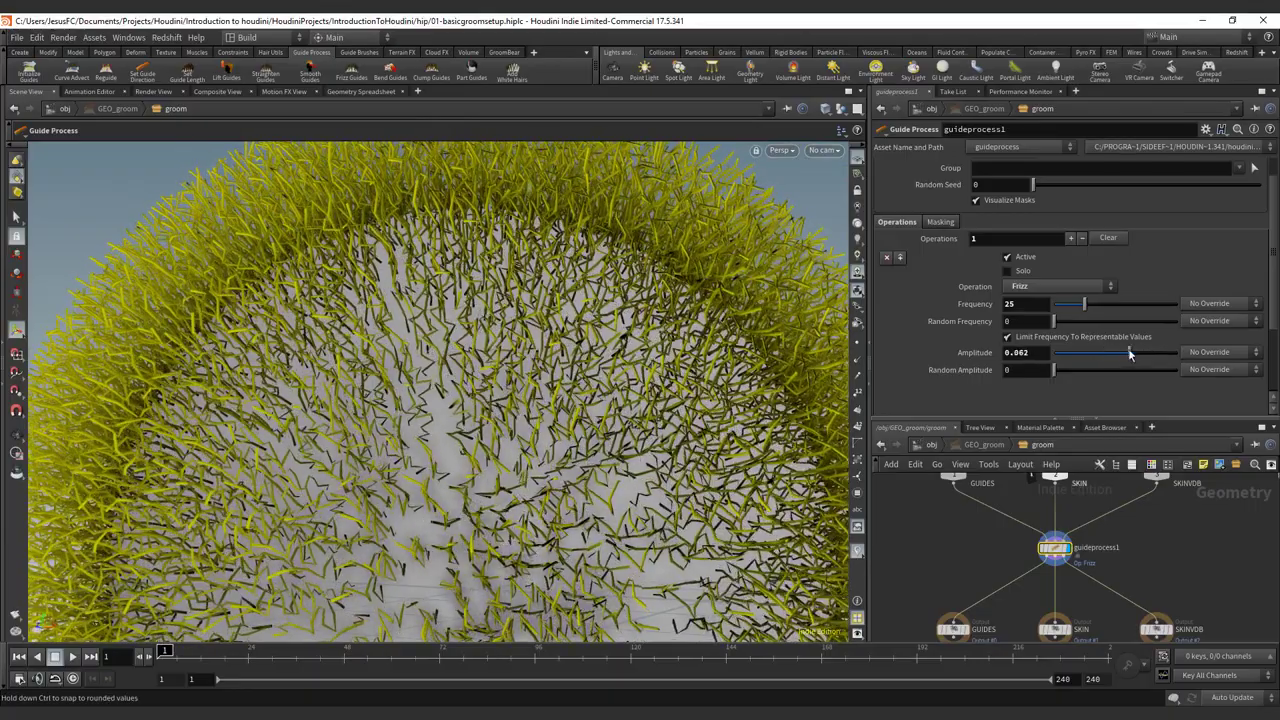
left_click_drag(461, 377, 690, 360)
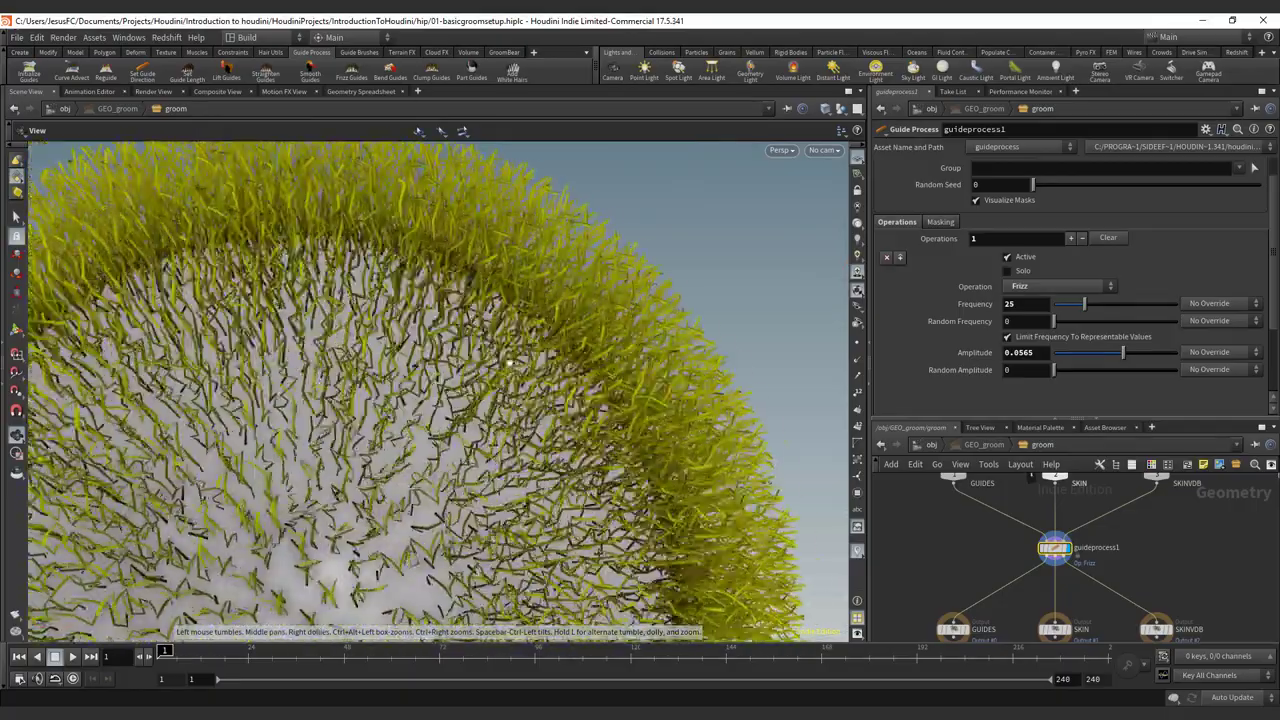
left_click_drag(1123, 354, 1160, 362)
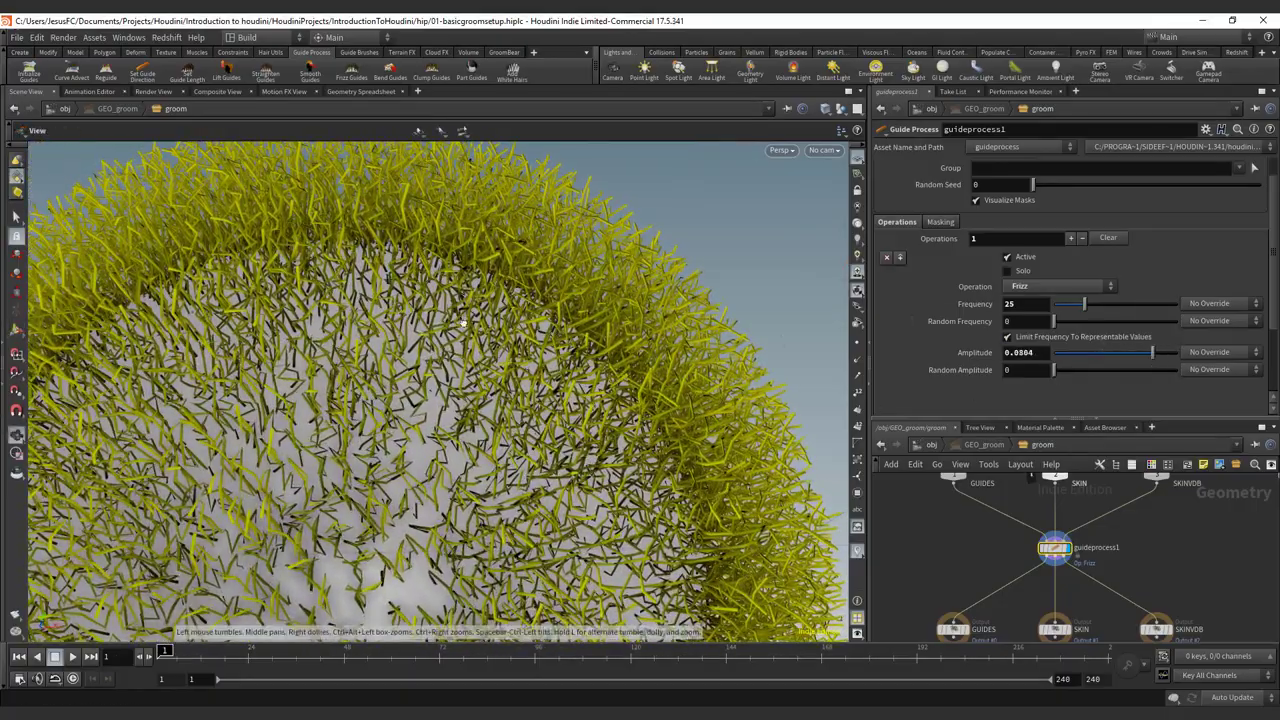
left_click_drag(827, 404, 394, 319)
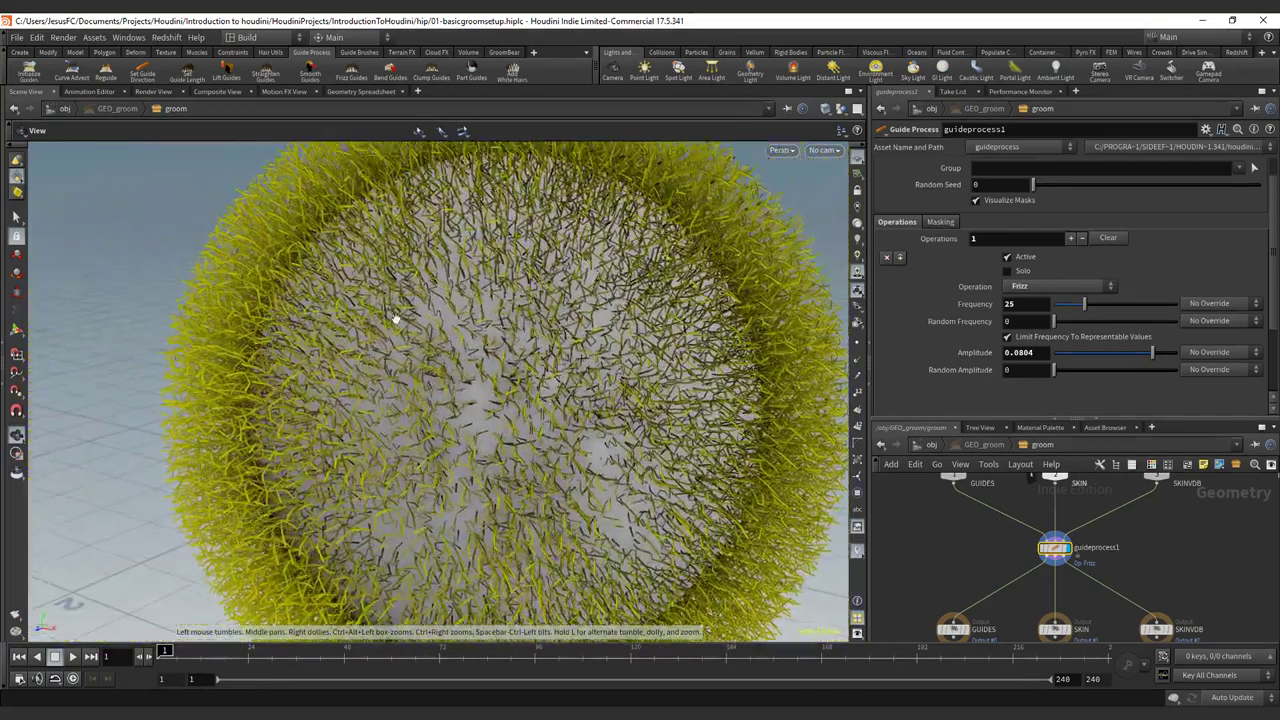
mouse_move(1130, 354)
left_mouse_down()
mouse_move(1081, 355)
mouse_move(1140, 360)
left_mouse_up()
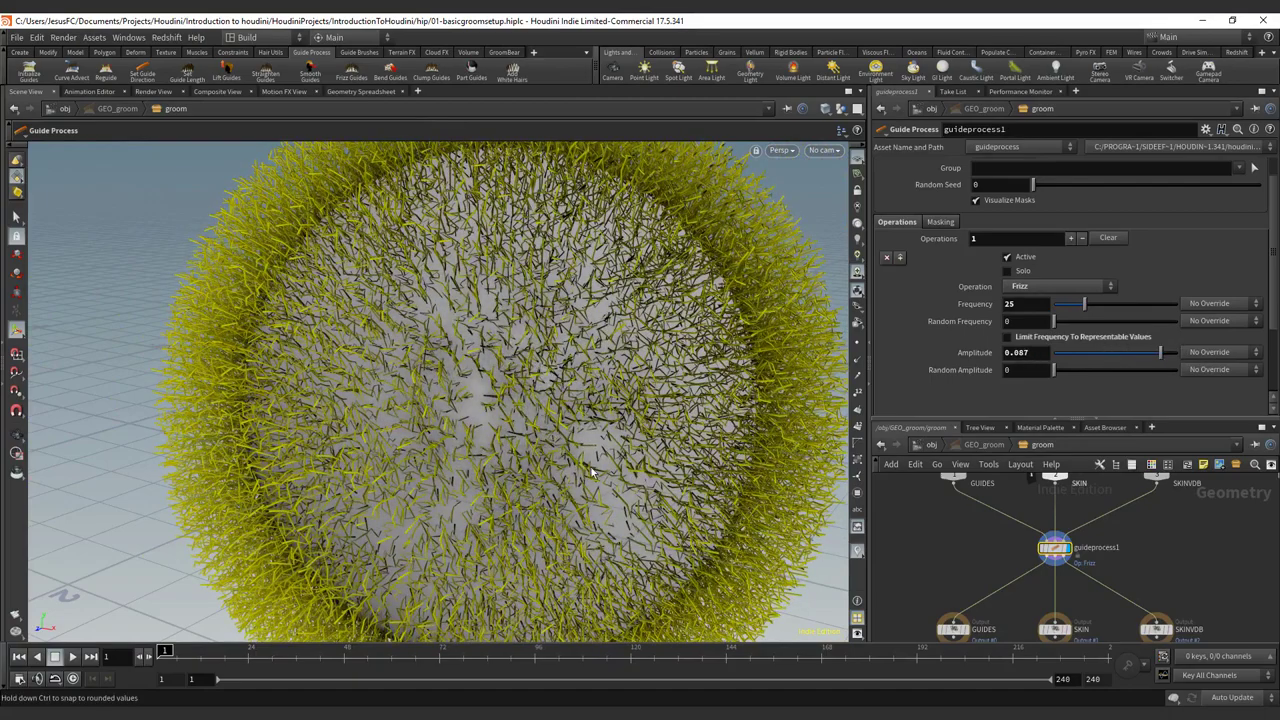
left_click_drag(603, 431, 572, 406, "alt")
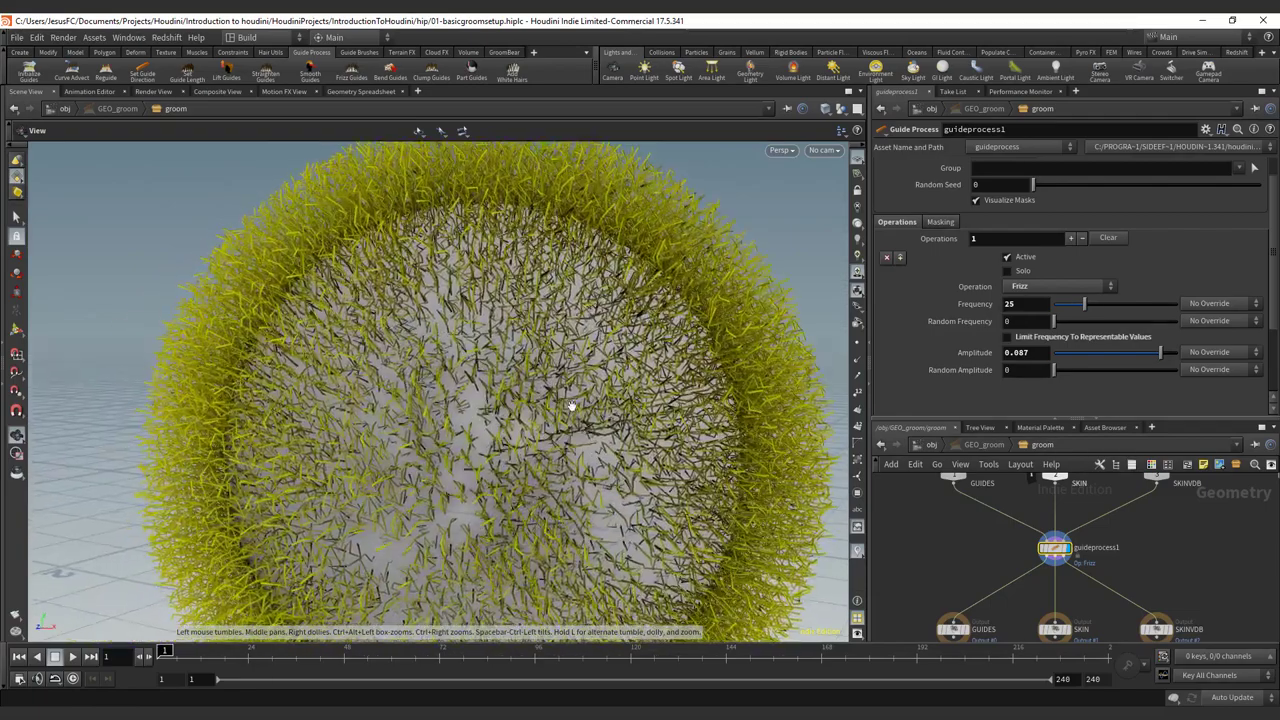
Set the Frizz Amplitude to 0.0527 and Random Frequency to 25, with the limit to representable frequency values enabled again.
left_click_drag(1147, 354, 1198, 357)
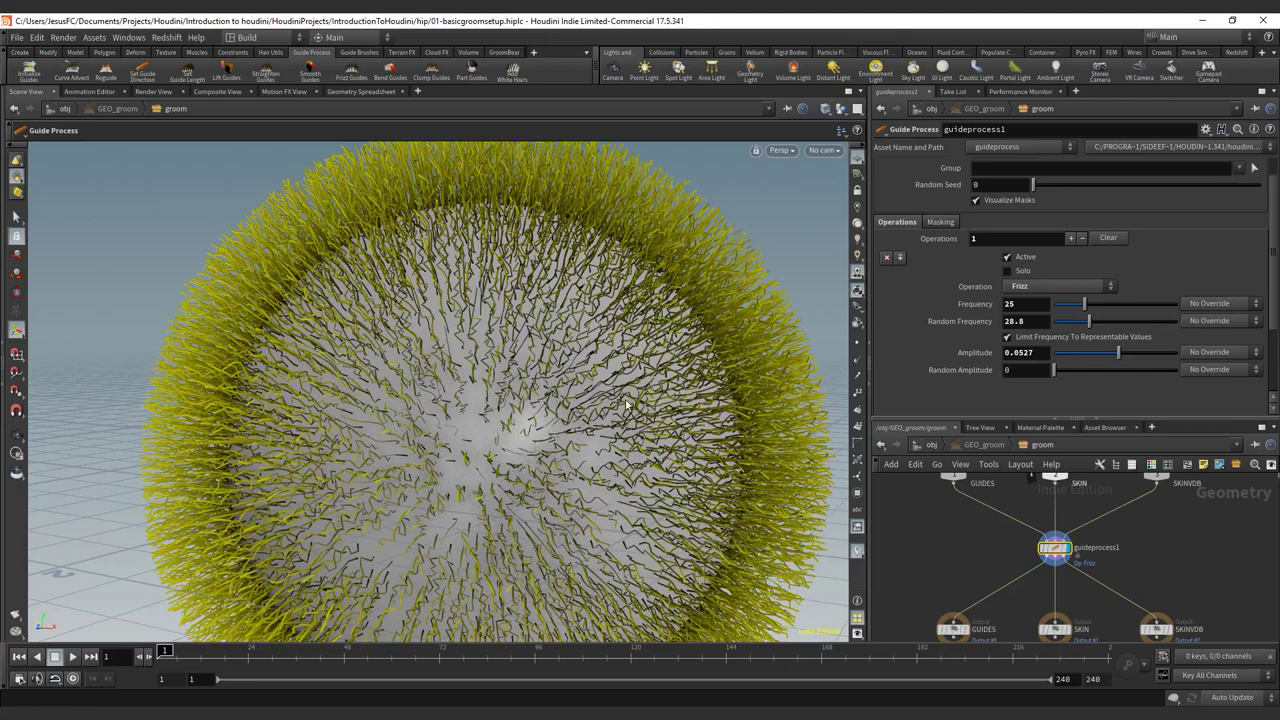
left_click_drag(631, 419, 606, 443, "alt")
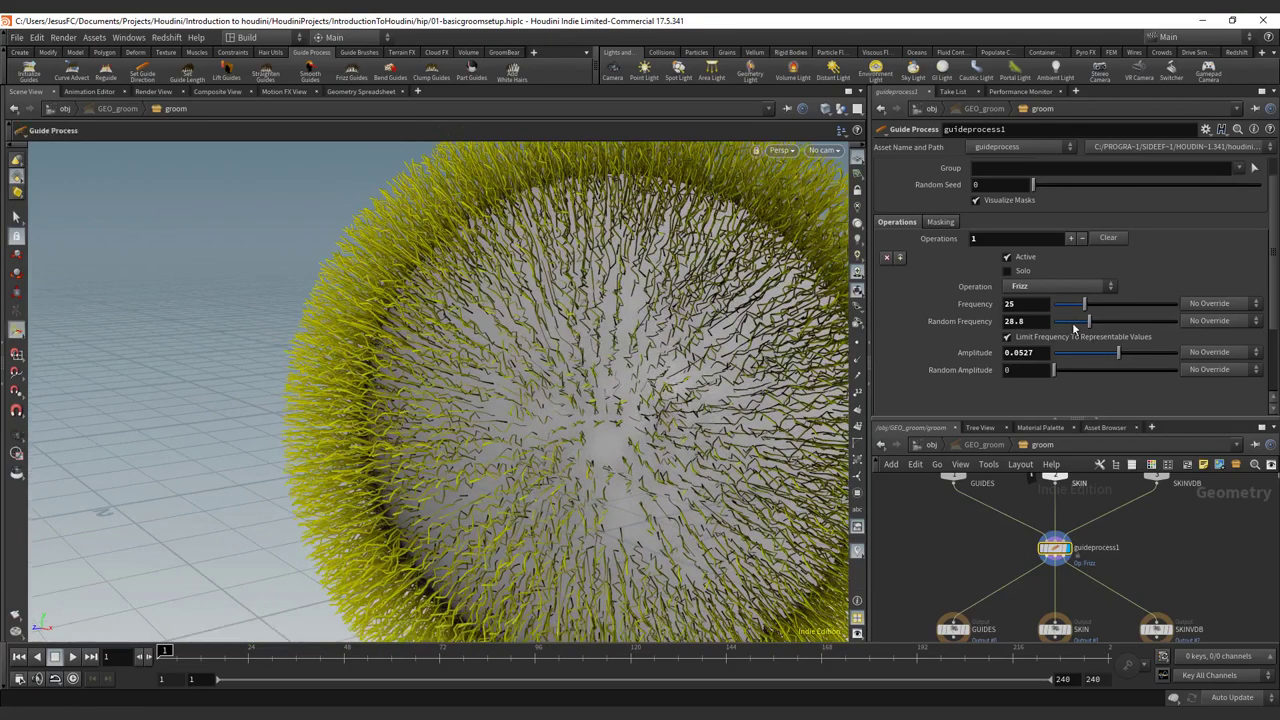
left_click_drag(1088, 322, 1082, 325)
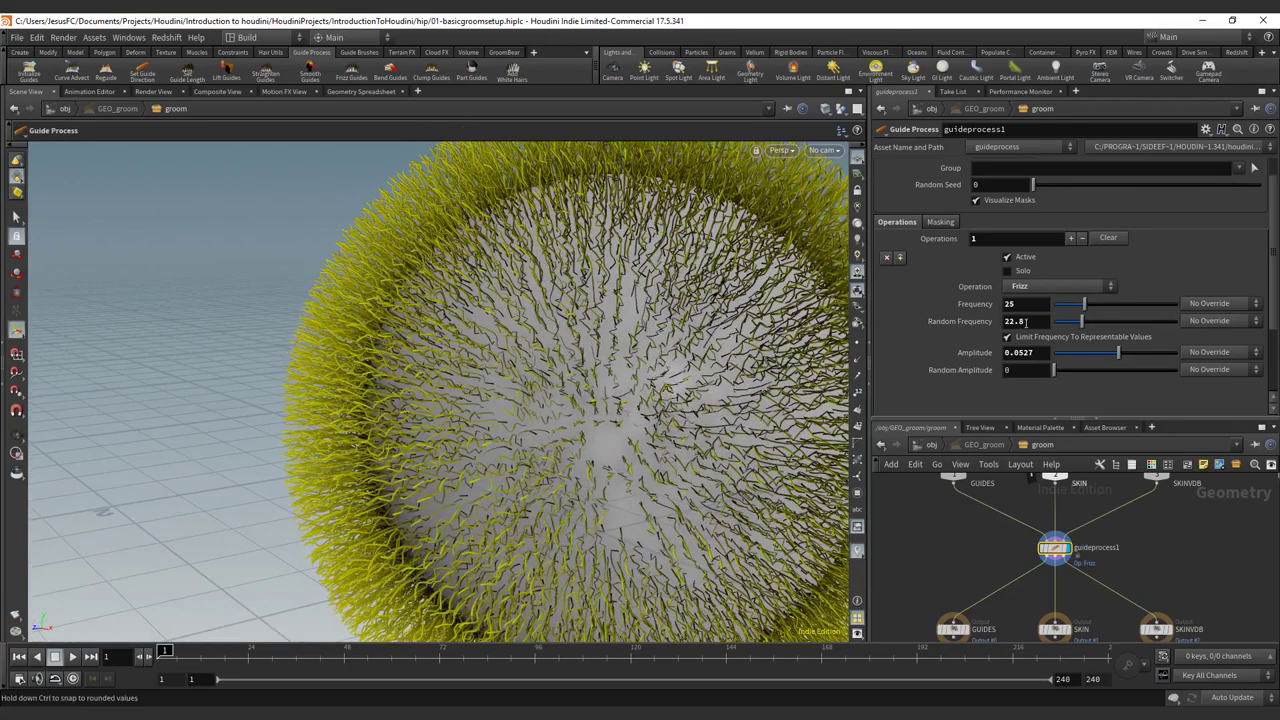
type("25")
key("Return")
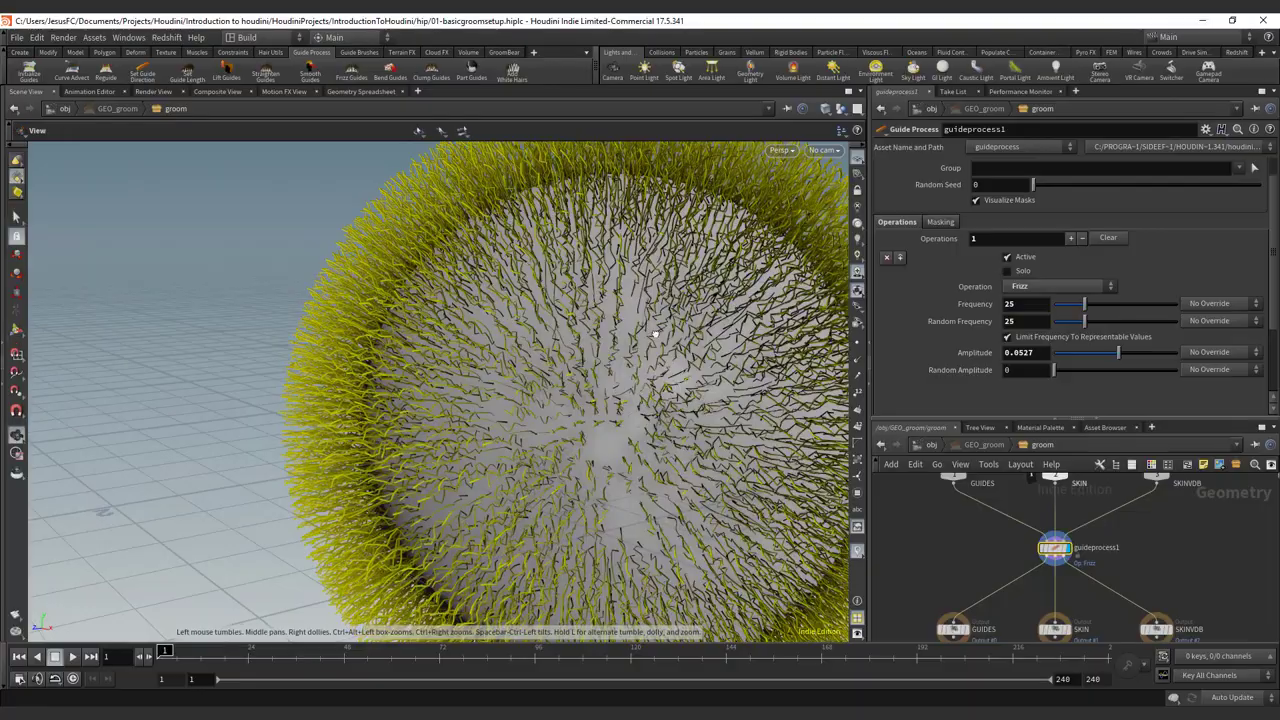
left_click_drag(594, 268, 668, 328, "alt")
left_click_drag(608, 294, 508, 344)
key("Return")
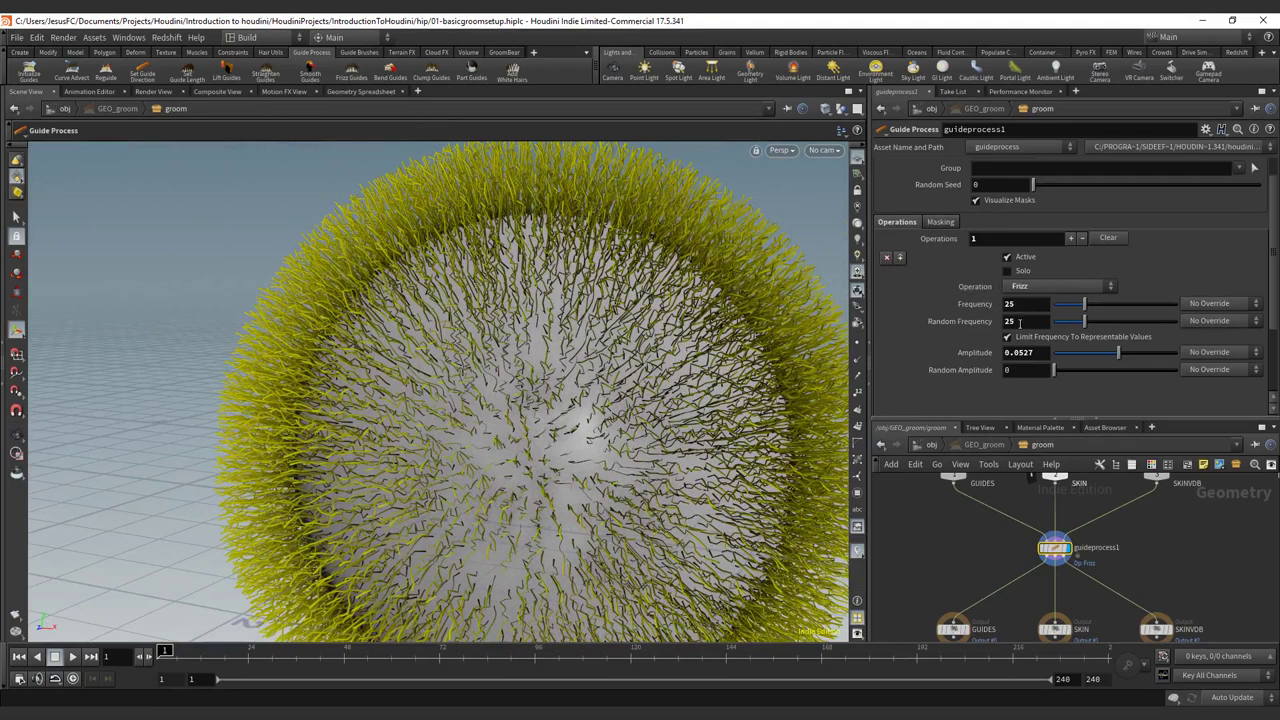
Set the Frizz Amplitude to .05, and try a Random Amplitude of .05 before raising it to 0.1.
left_click_drag(1040, 352, 1005, 356)
type(".05")
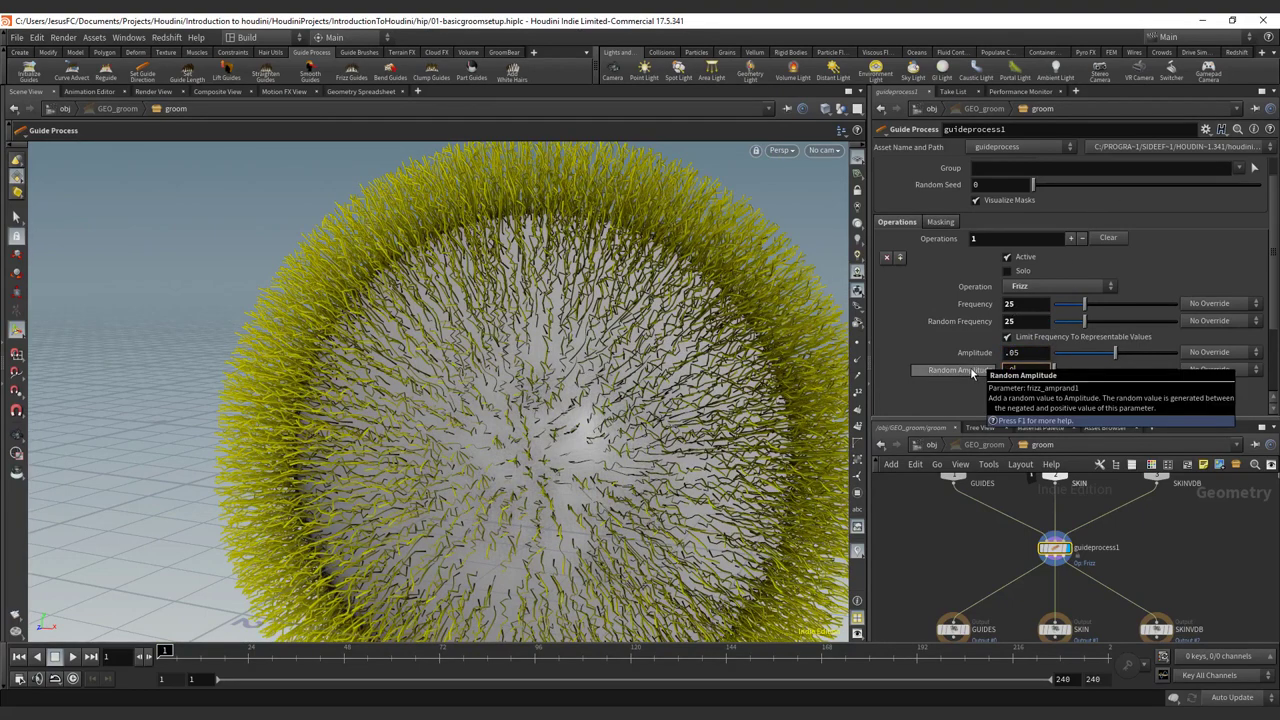
key("Return")
right_click_drag(602, 394, 689, 401, "alt")
left_click_drag(688, 400, 724, 358)
key("Return")
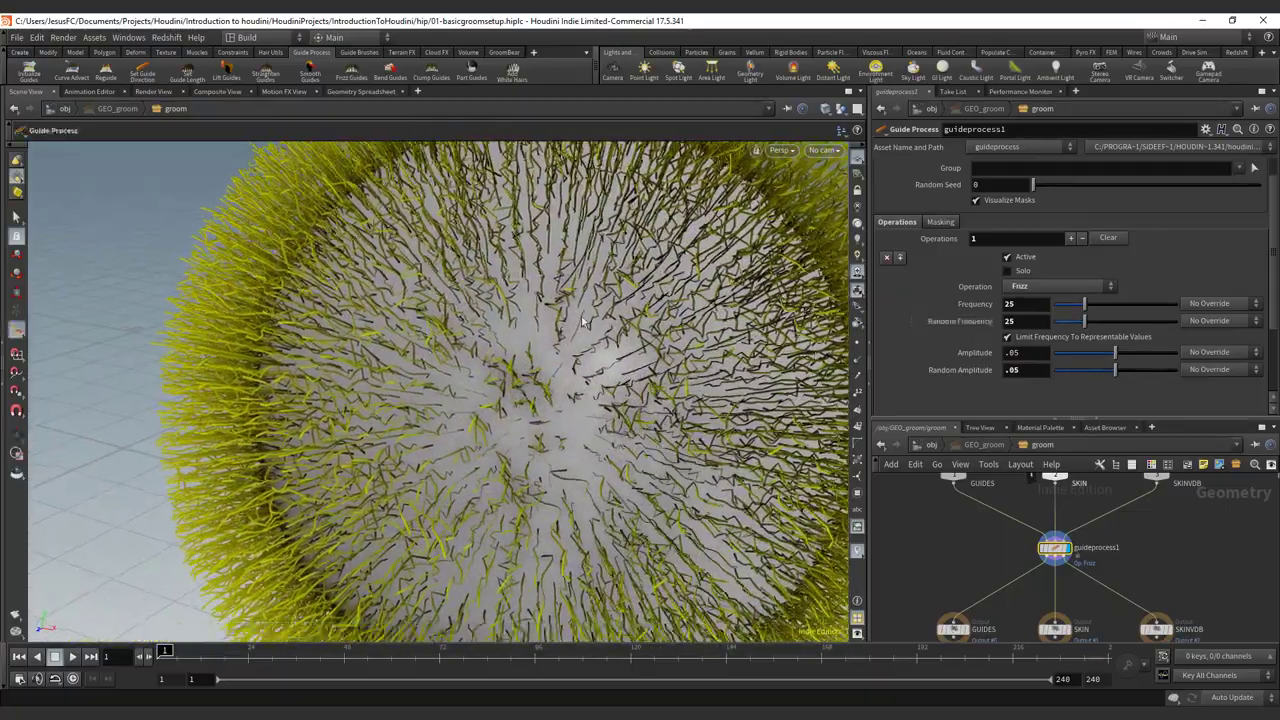
middle_click_drag(582, 320, 511, 332, "alt")
left_click_drag(1128, 376, 1185, 377)
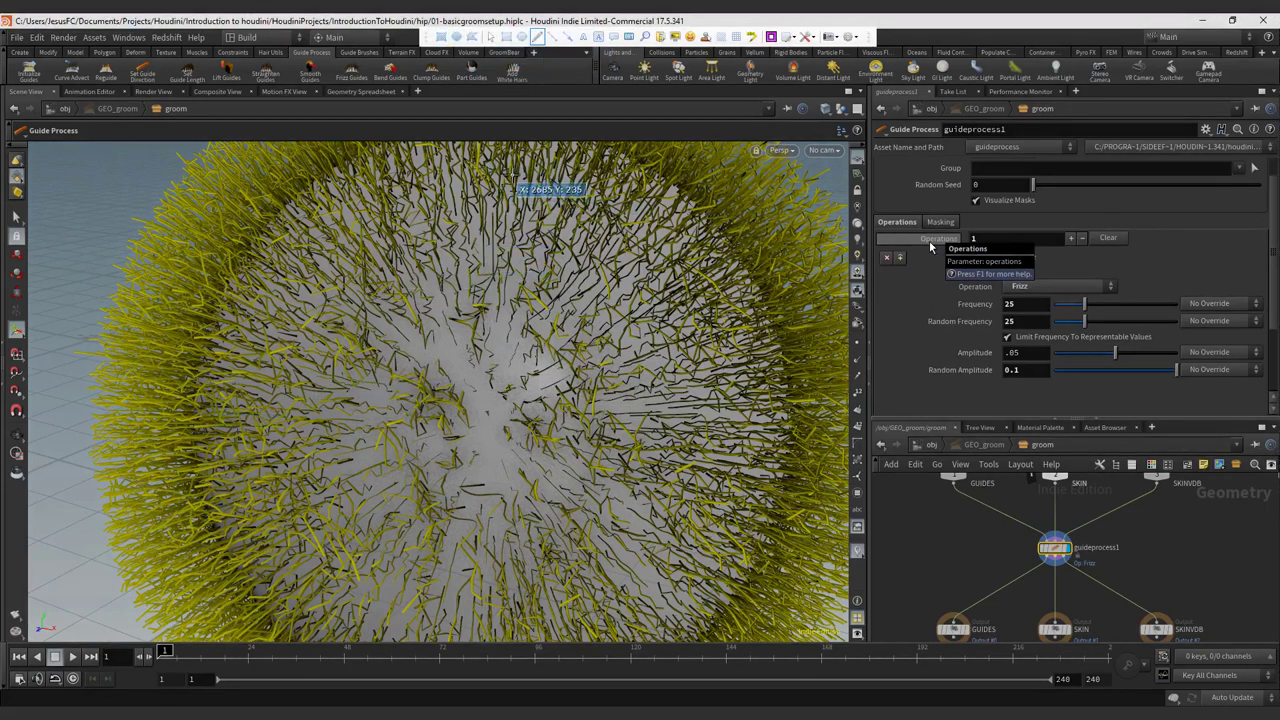
Annotate the viewport with a vertical line crossed by a long horizontal line, a circle at its upper end and a thickened crossing point.
left_click_drag(518, 170, 530, 420)
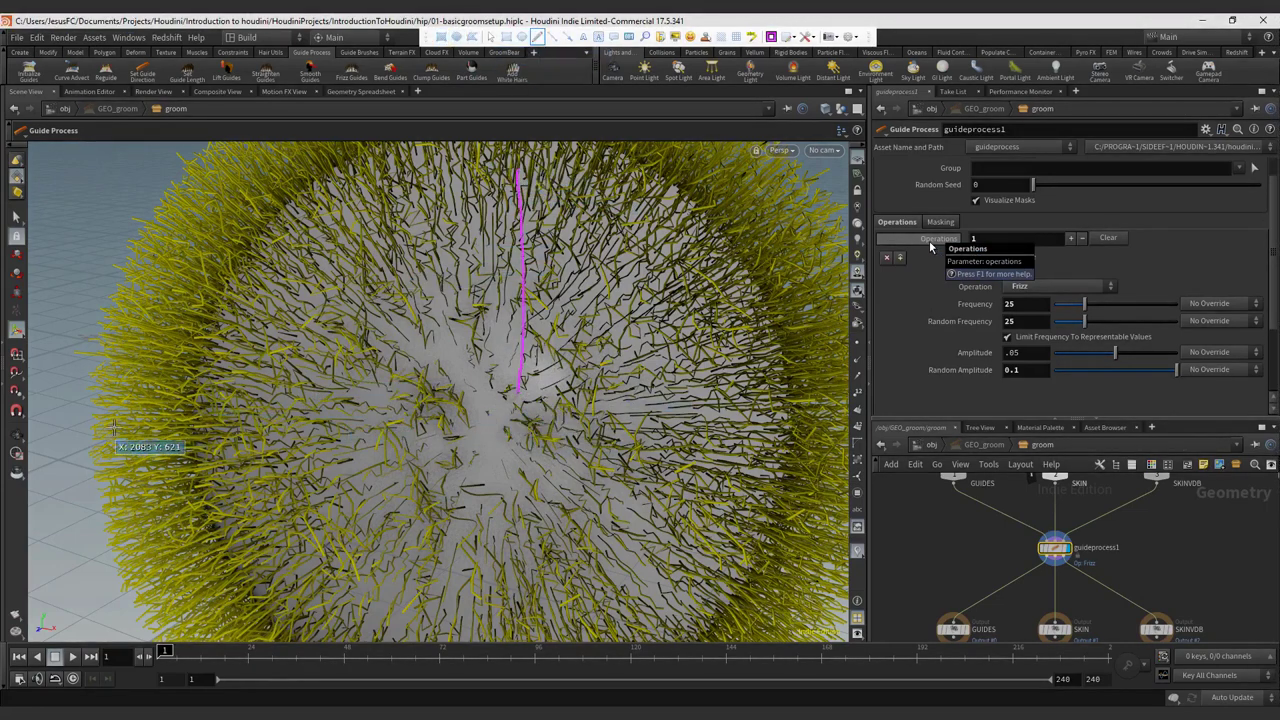
left_click_drag(128, 427, 1018, 409)
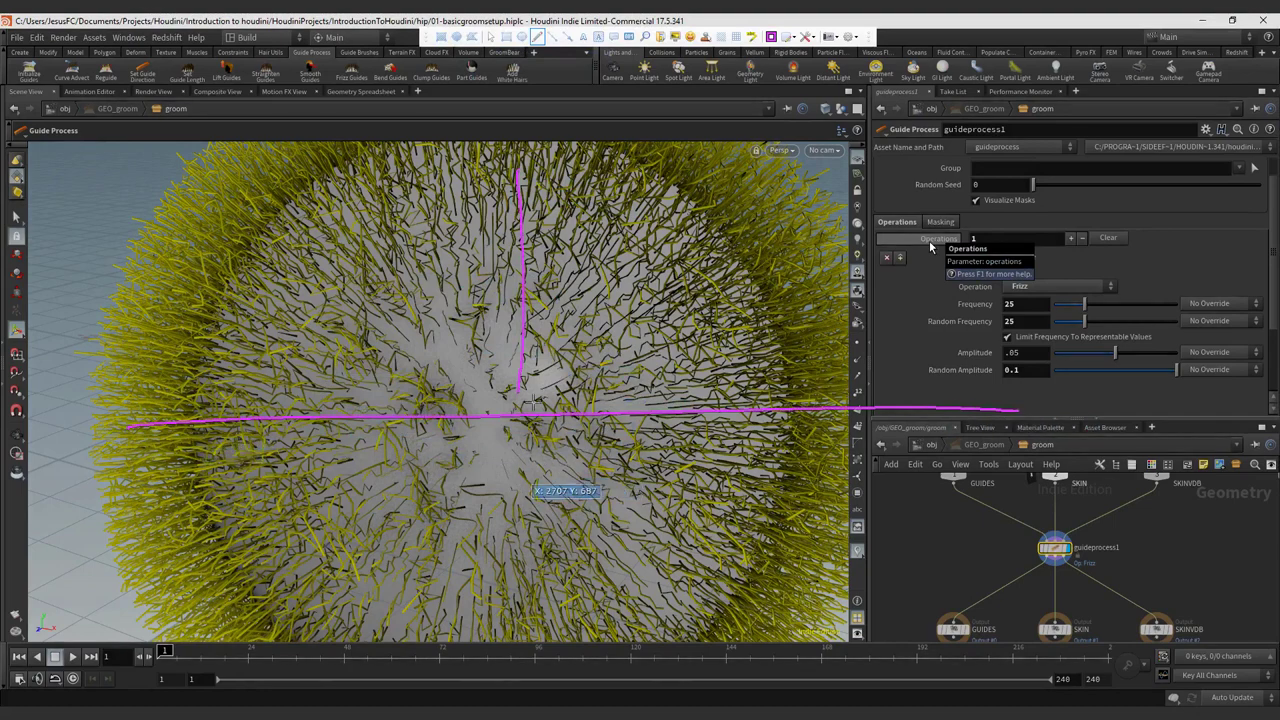
left_click_drag(517, 396, 538, 542)
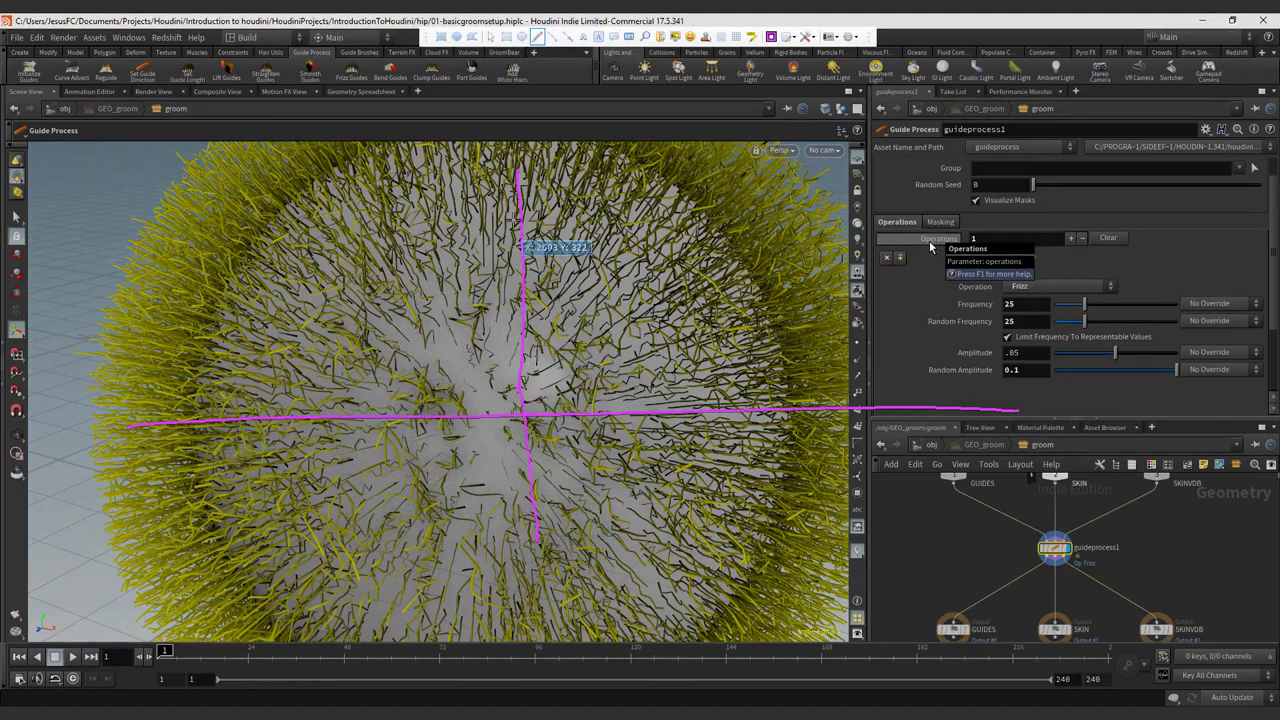
mouse_move(546, 136)
left_mouse_down()
mouse_move(498, 120)
mouse_move(546, 148)
left_mouse_up()
left_click_drag(484, 414, 554, 410)
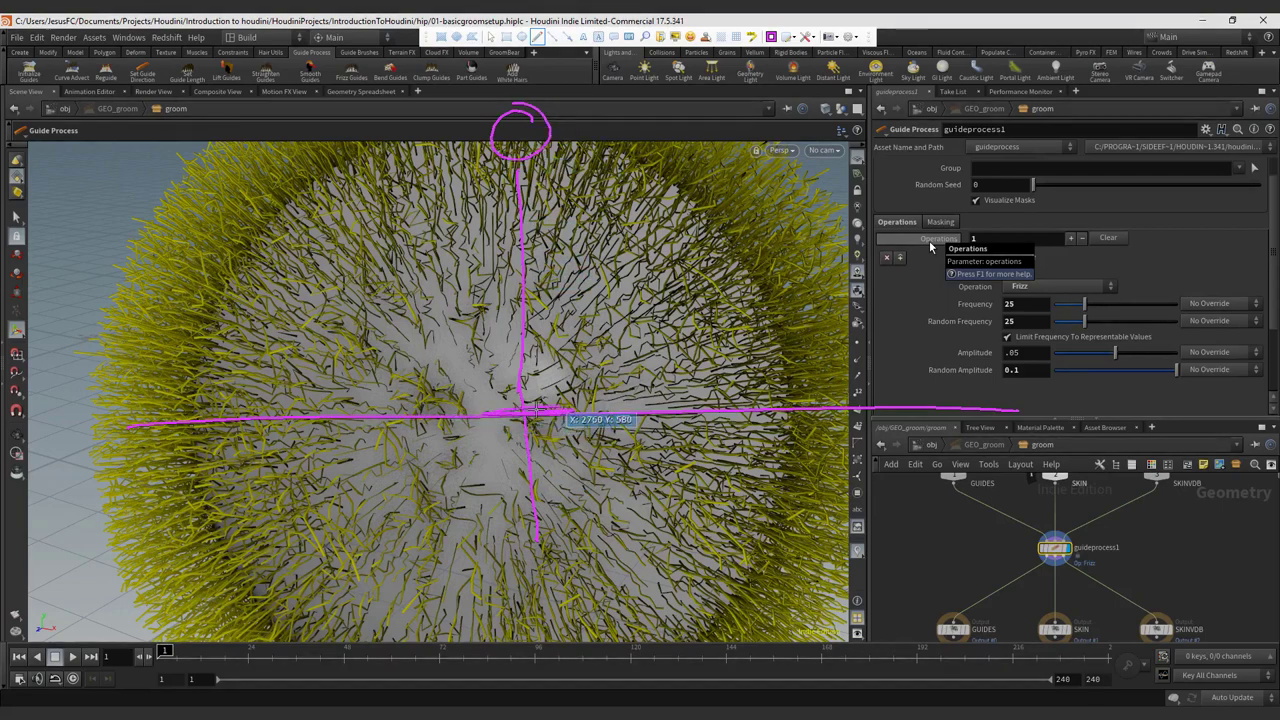
Add a curved double-headed arrow, two outward arrows and a curve at each end of the horizontal line, and discard the whole annotation.
left_click_drag(542, 299, 562, 524)
mouse_move(562, 465)
left_mouse_down()
mouse_move(569, 534)
mouse_move(598, 514)
left_mouse_up()
mouse_move(532, 328)
left_mouse_down()
mouse_move(540, 296)
mouse_move(574, 318)
left_mouse_up()
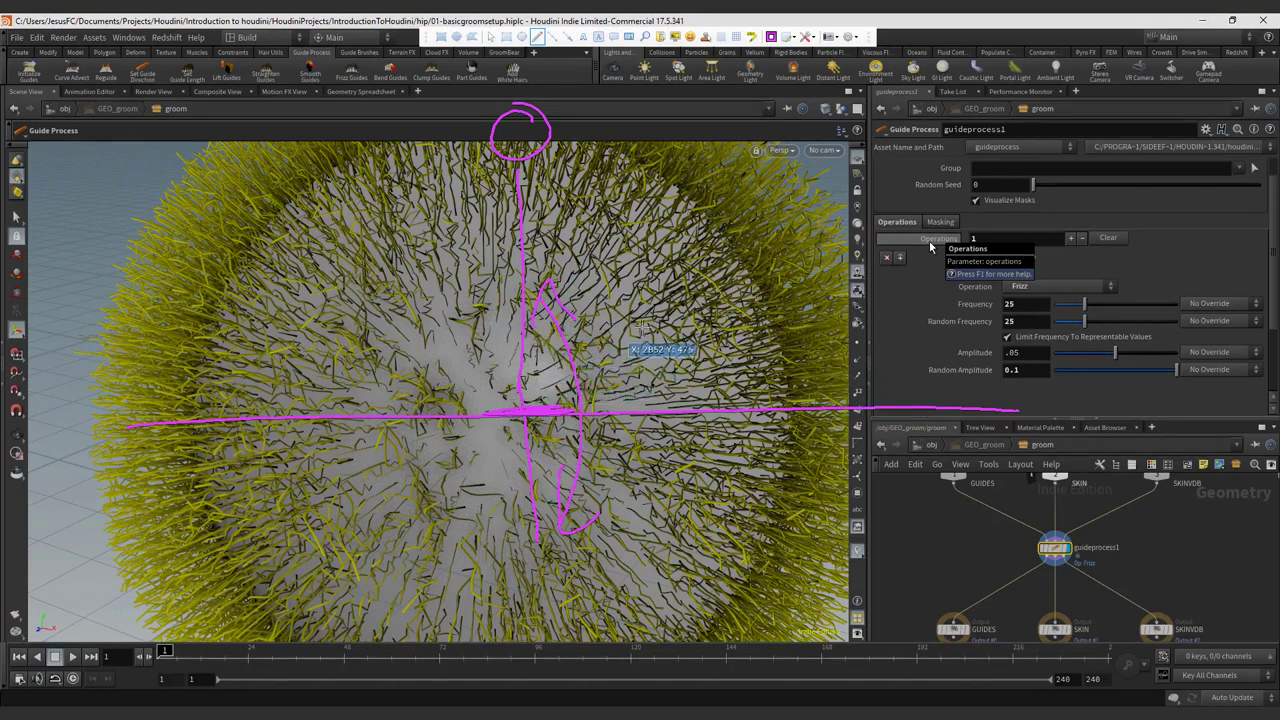
mouse_move(598, 332)
left_mouse_down()
mouse_move(792, 325)
mouse_move(771, 345)
left_mouse_up()
mouse_move(998, 326)
left_mouse_down()
mouse_move(994, 404)
mouse_move(1275, 226)
left_mouse_up()
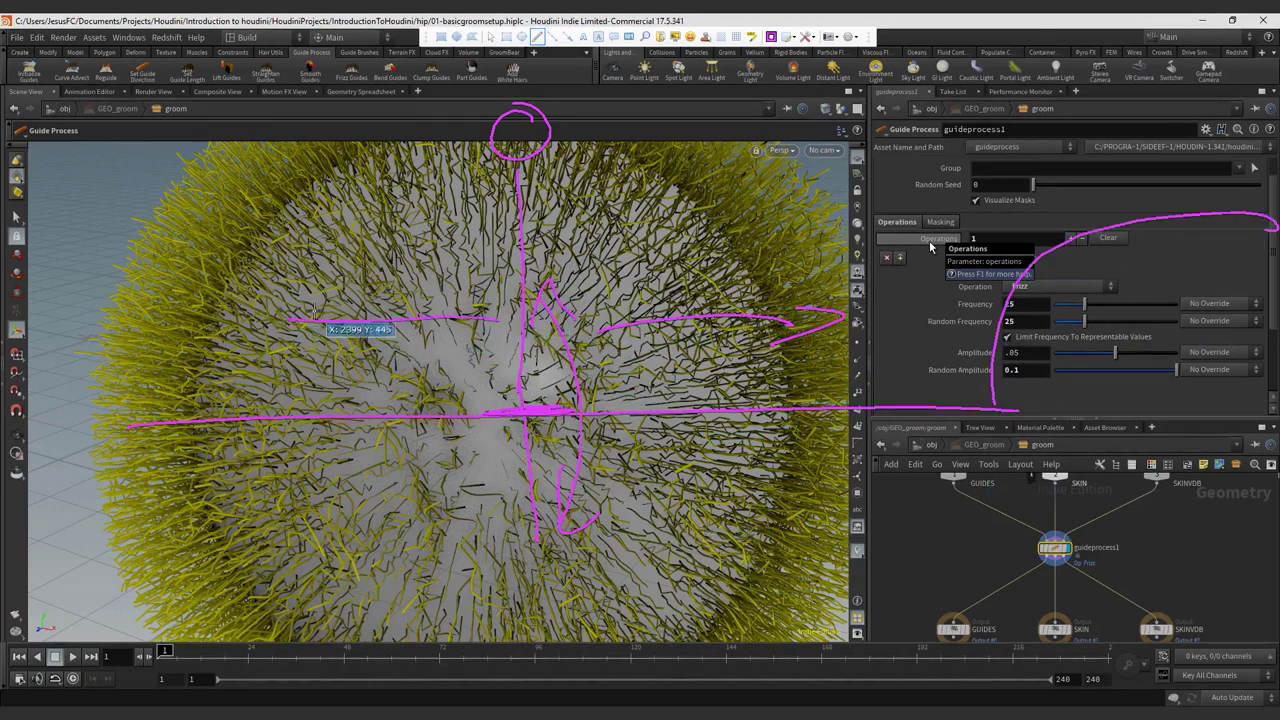
left_click_drag(310, 305, 304, 337)
left_click_drag(122, 425, 1, 163)
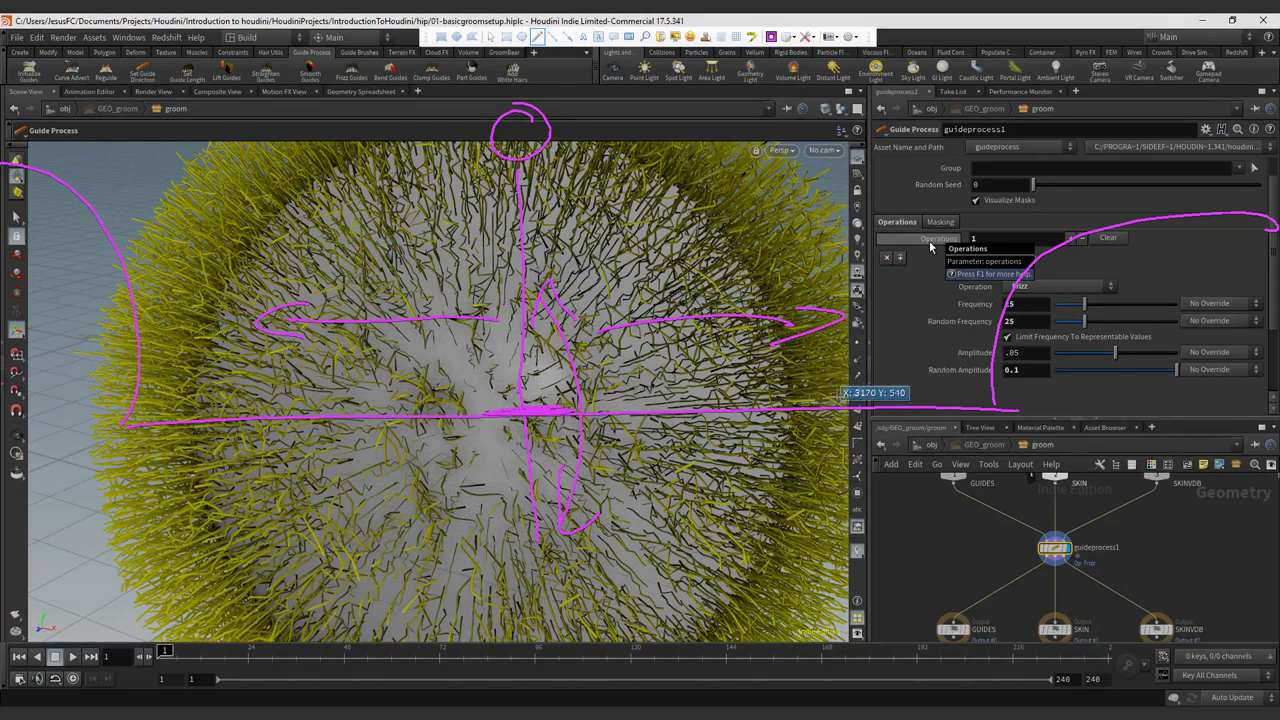
key("Escape")
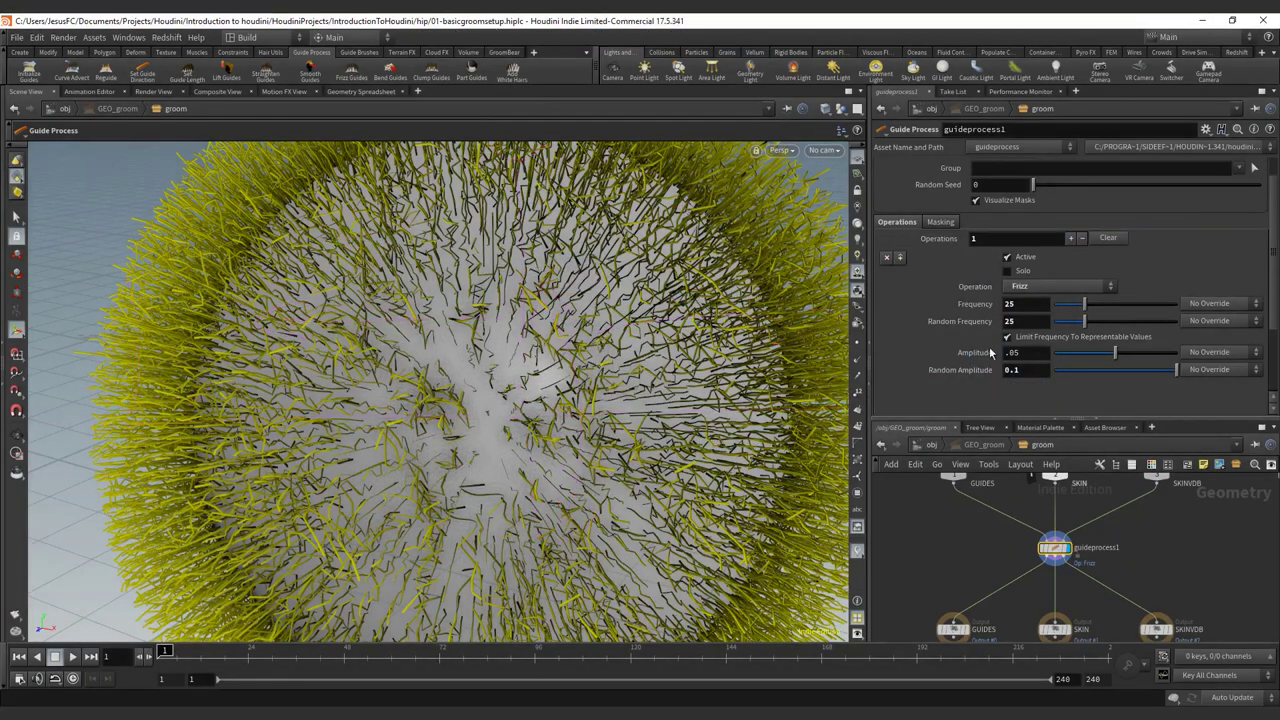
Raise the Frizz Random Frequency of the guides to 32.1 and inspect the whole sphere.
mouse_move(1088, 326)
left_mouse_down()
mouse_move(1110, 326)
mouse_move(1066, 330)
mouse_move(1118, 319)
mouse_move(1056, 322)
mouse_move(1124, 319)
mouse_move(1092, 313)
left_mouse_up()
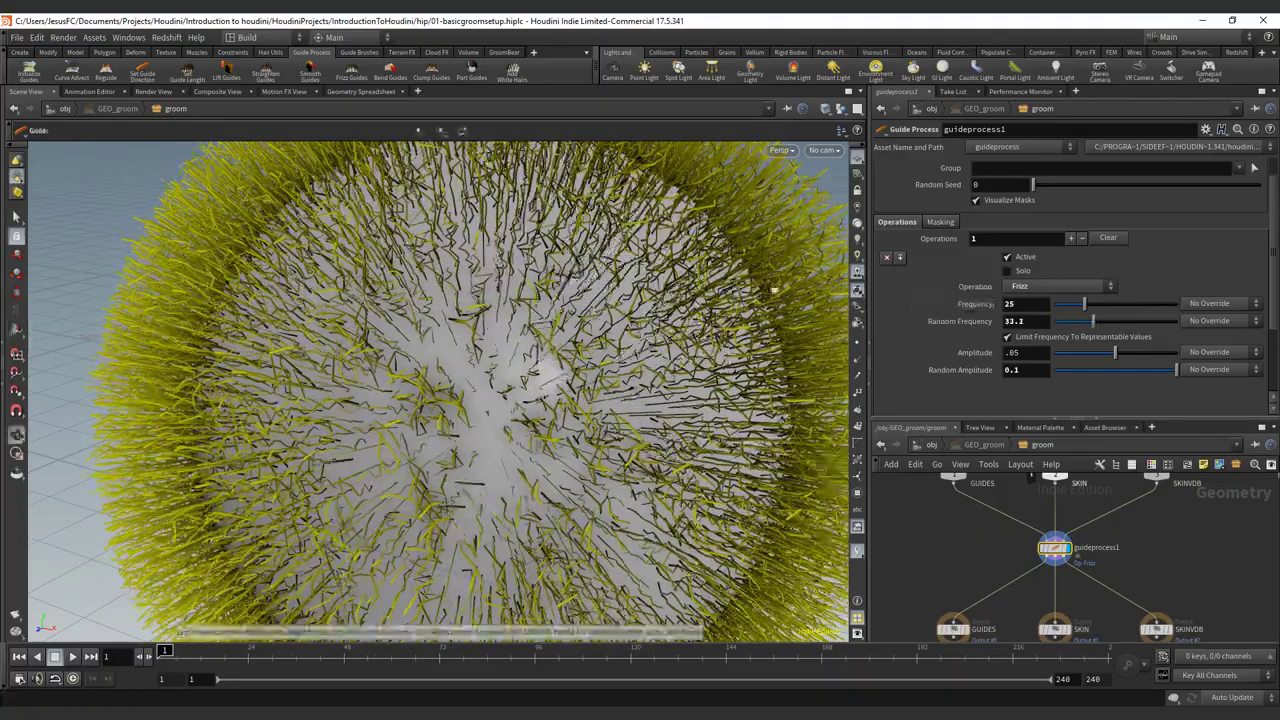
right_click_drag(543, 376, 541, 336, "alt")
left_click_drag(540, 336, 586, 314)
middle_click_drag(586, 314, 550, 300, "alt")
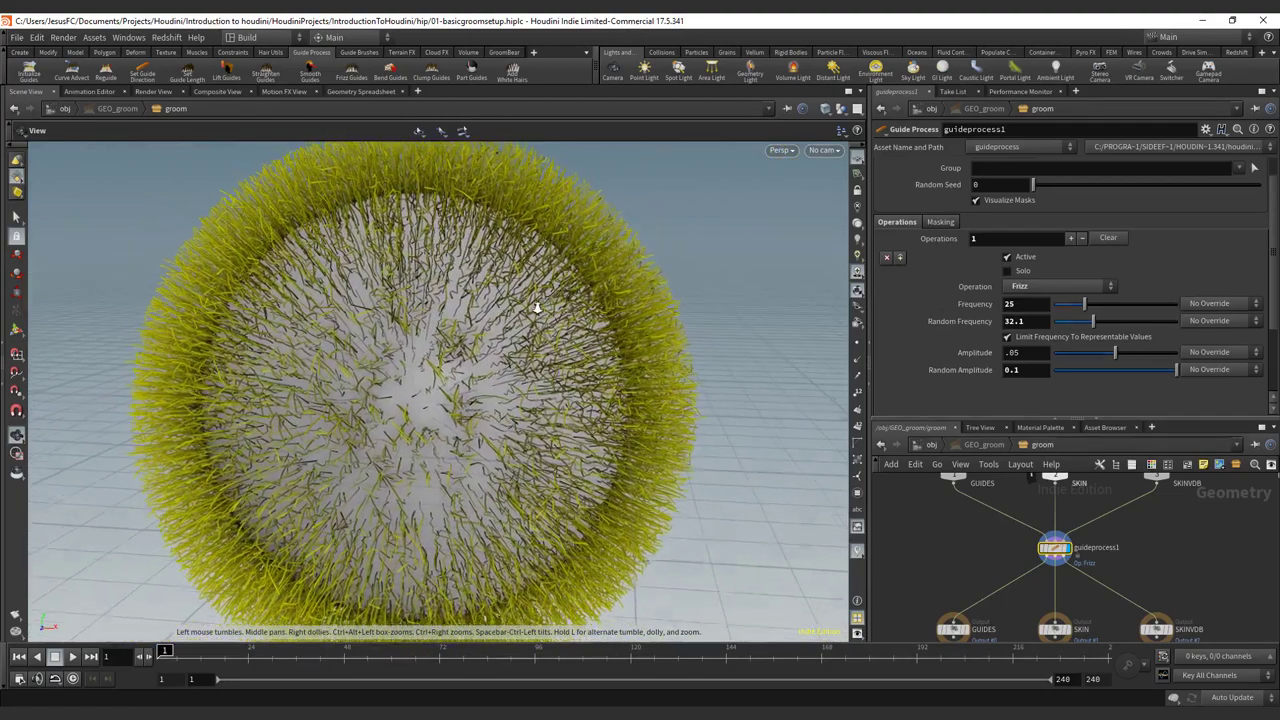
right_click_drag(550, 300, 622, 359, "alt")
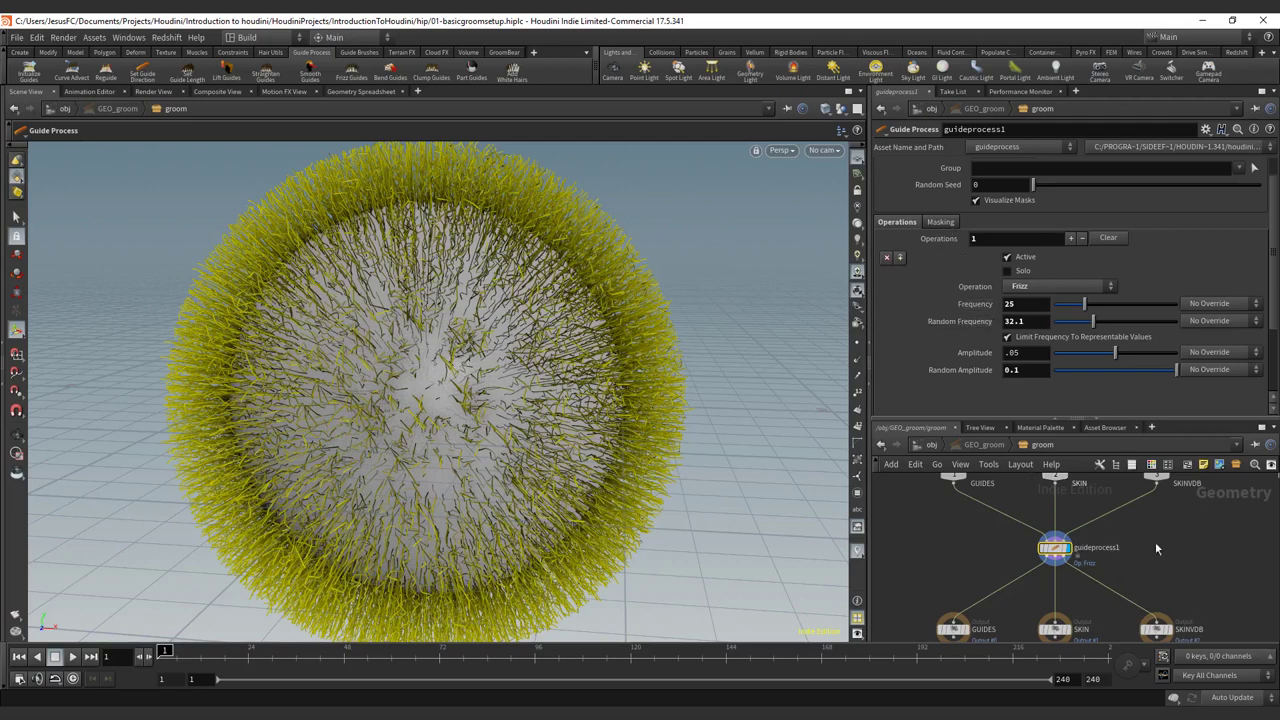
left_click(1238, 302)
left_click(1225, 276)
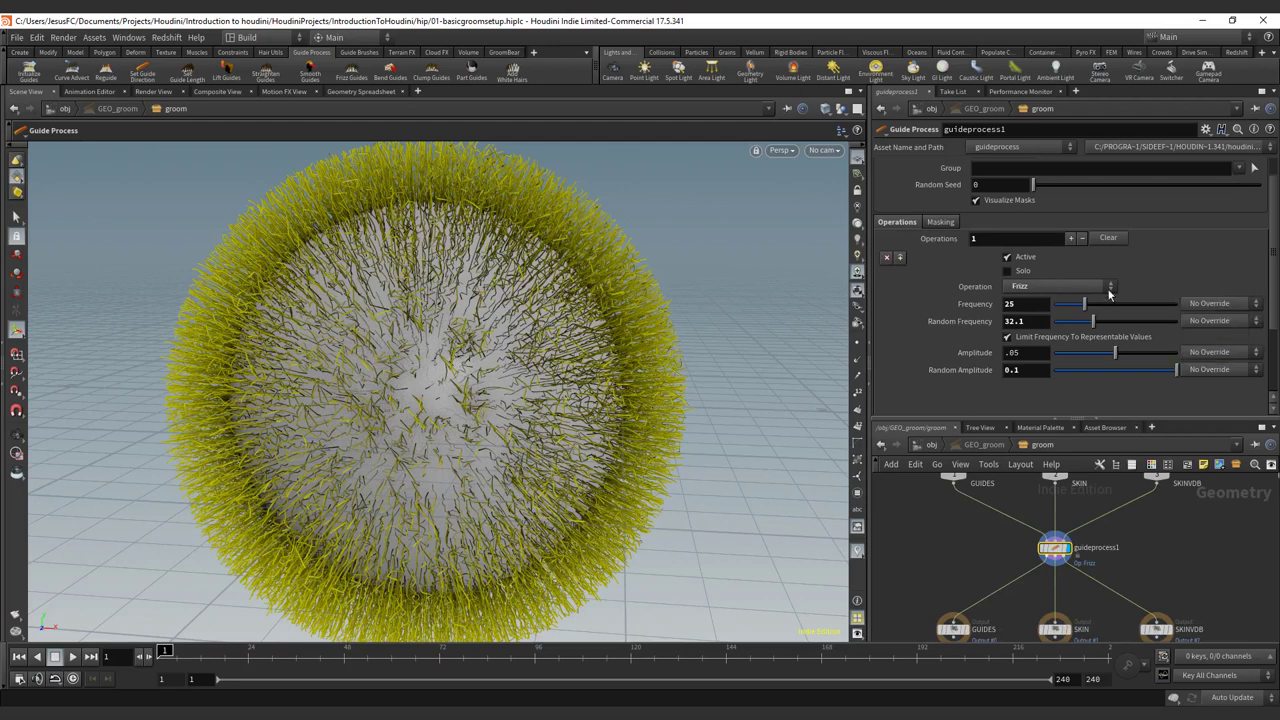